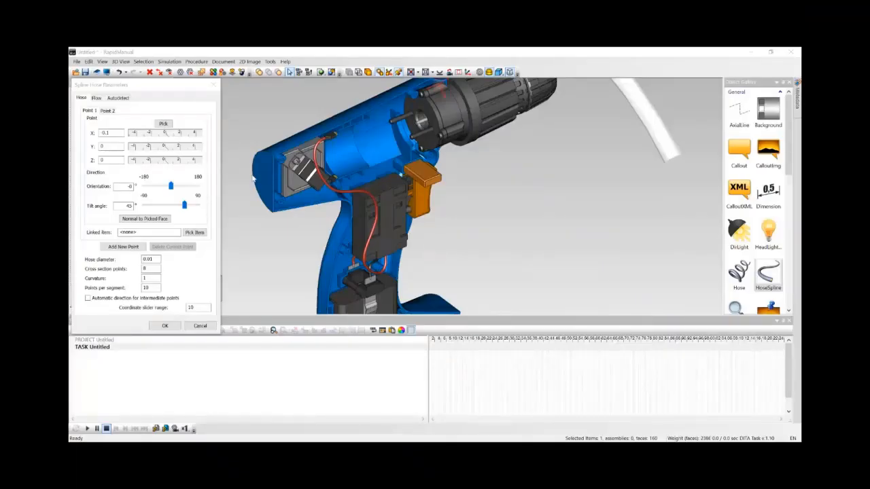
Step: Autodetect the red wire running from the upper motor connector as a spline hose with 12 points and convert it
left_click(118, 98)
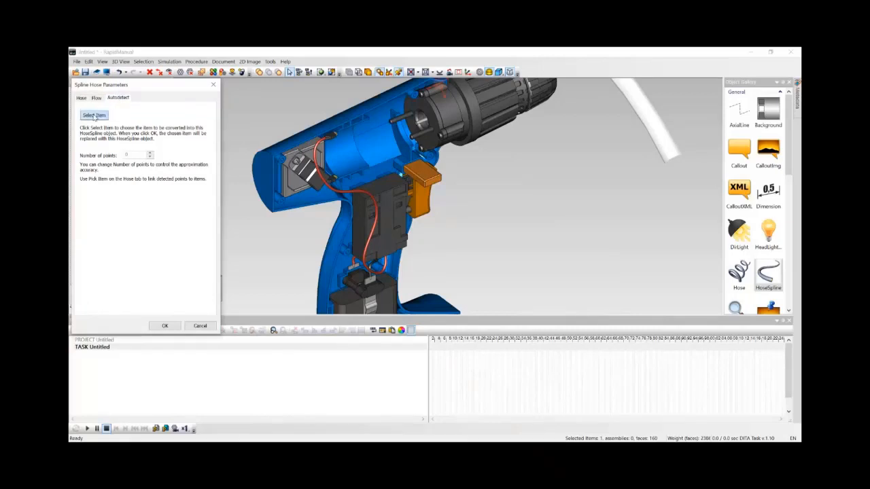
left_click(95, 117)
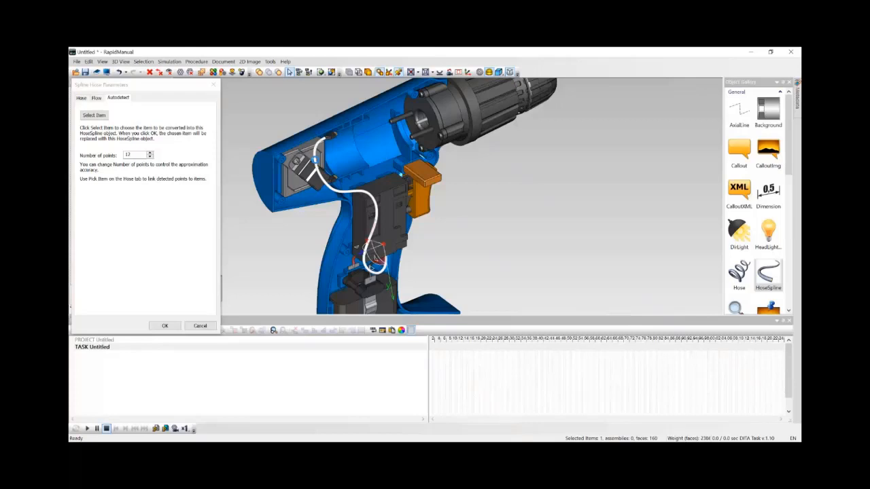
left_click(169, 327)
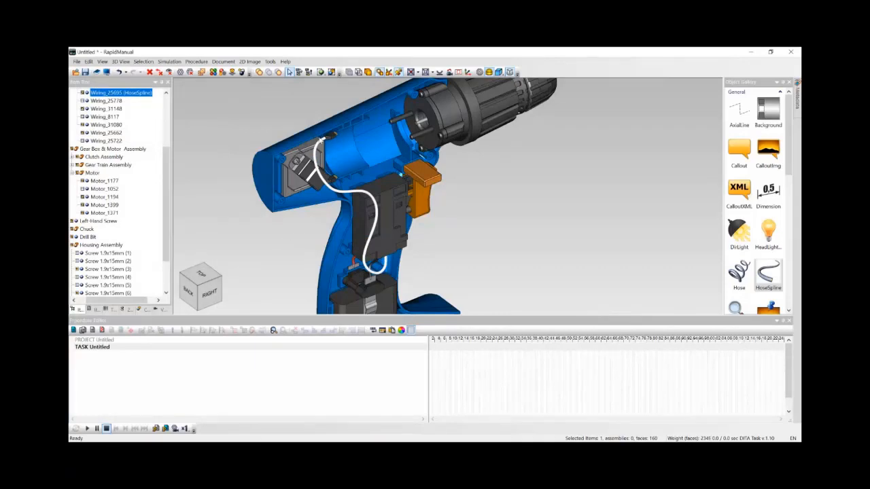
Step: Open the converted wire's spline hose parameters and select its end point, Point 12, at the upper motor connector
middle_click_drag(311, 146, 354, 182)
scroll(372, 175, "up", 5)
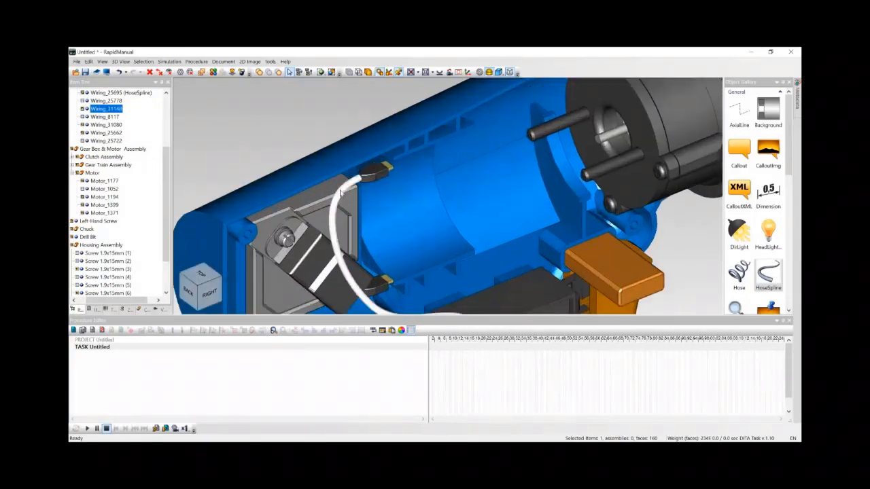
left_click(223, 72)
left_click(209, 112)
left_click(209, 112)
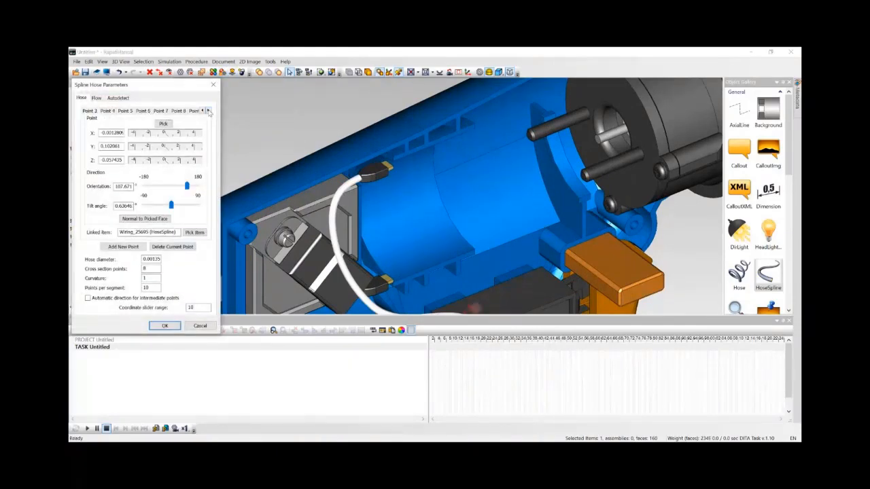
left_click(209, 112)
left_click(209, 112)
left_click(208, 111)
left_click(209, 111)
left_click(185, 111)
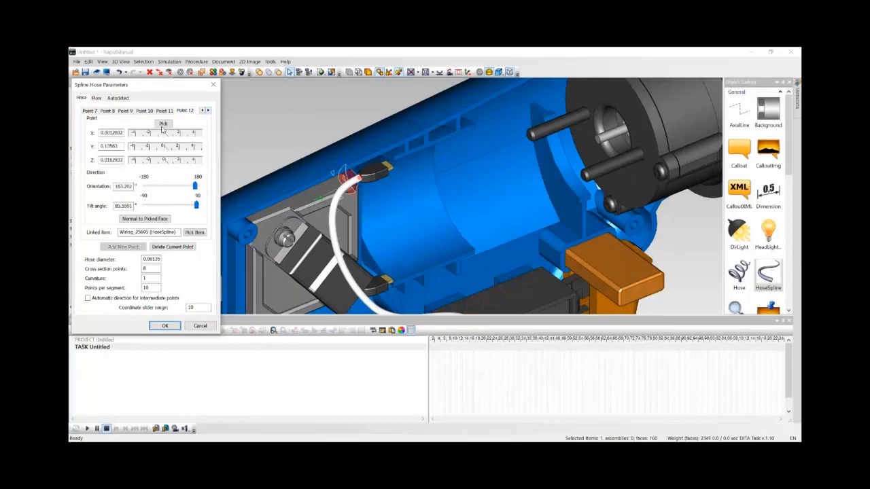
Step: Hide the hose and re-pick Point 12 on the end face of connector Wiring_31148 to link it to that item
middle_click_drag(402, 224, 314, 161)
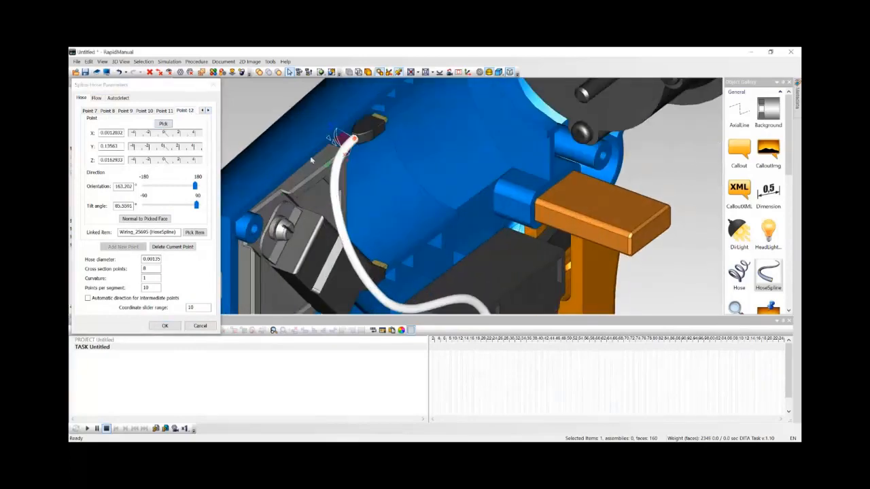
left_click(165, 126)
left_click(350, 73)
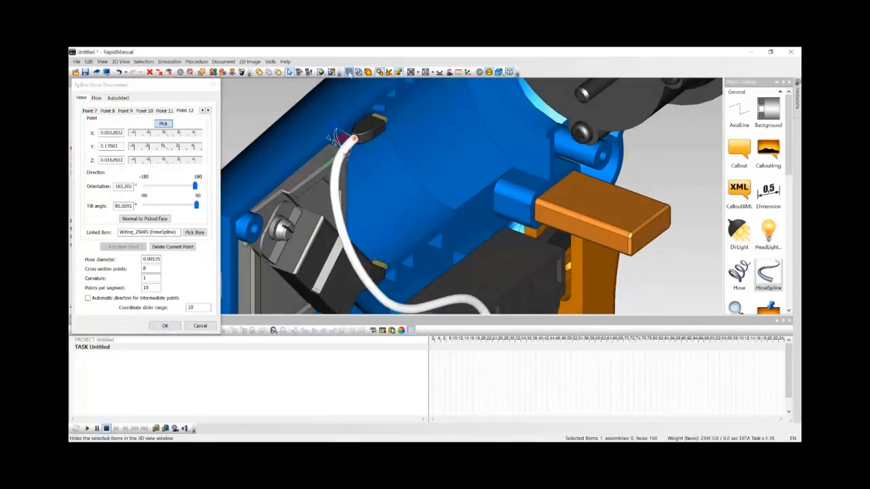
scroll(341, 130, "up", 3)
middle_click_drag(341, 129, 382, 149)
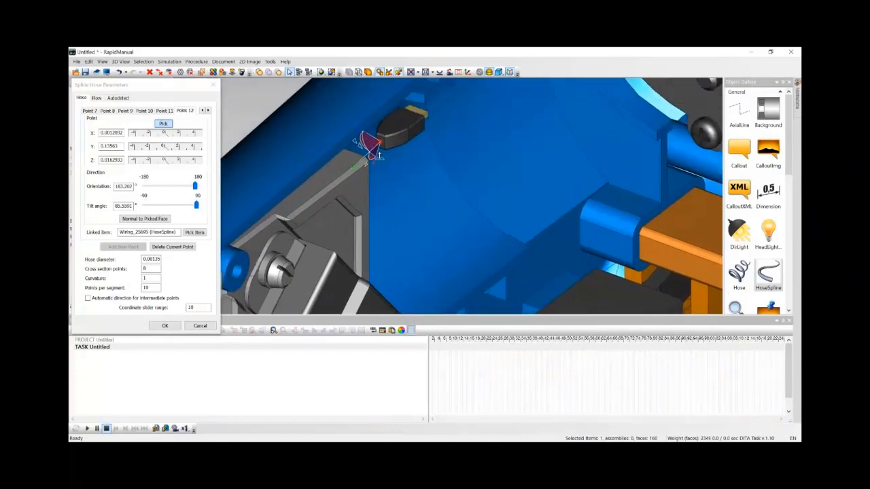
left_click(382, 149)
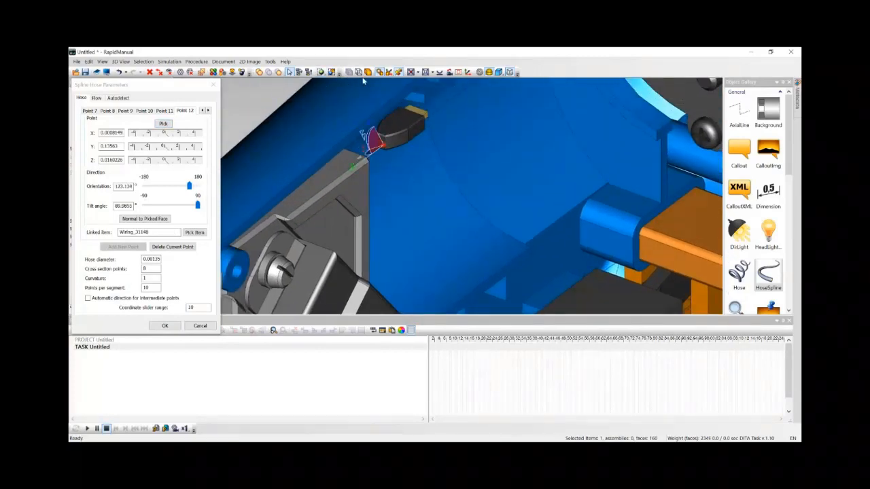
Step: Nudge the linked hose end point into line with the connector and apply the hose parameters
middle_click_drag(382, 97, 348, 153)
left_click_drag(309, 143, 307, 140)
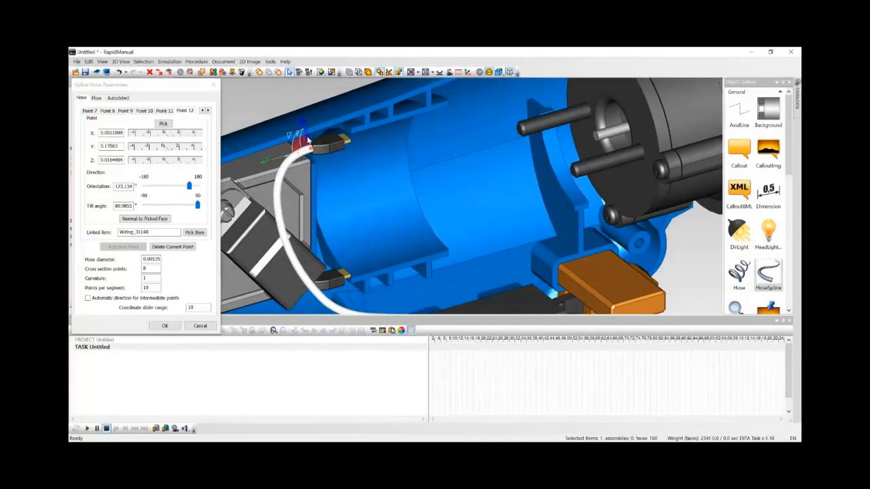
left_click(164, 325)
Step: Select connector Wiring_31148 together with its metal terminal and move both away from the transistor, dragging the linked wire along
left_click(336, 151)
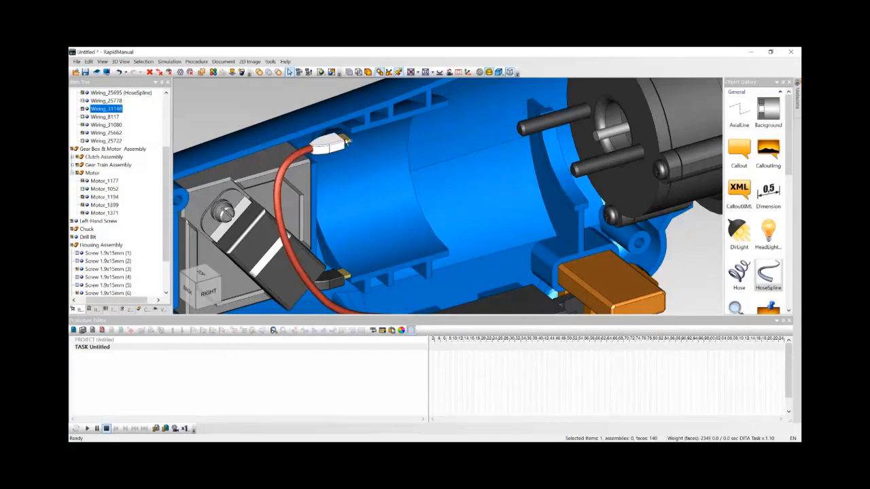
left_click(345, 142, "ctrl")
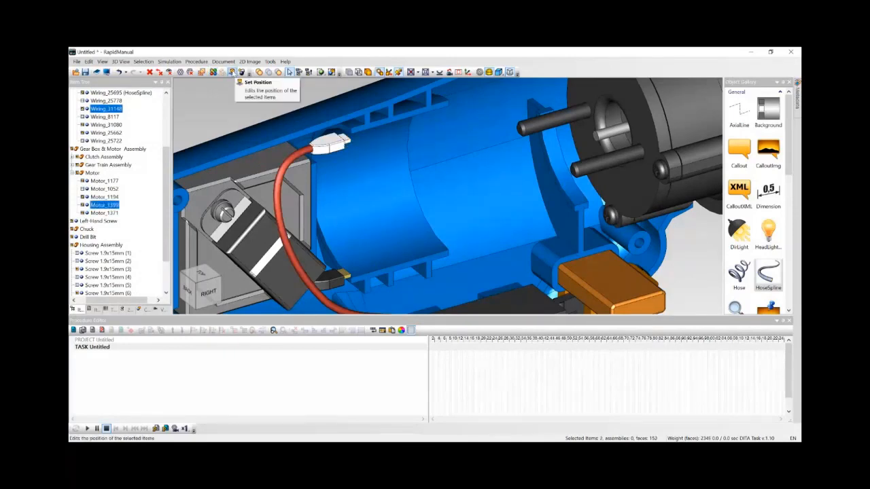
left_click(232, 73)
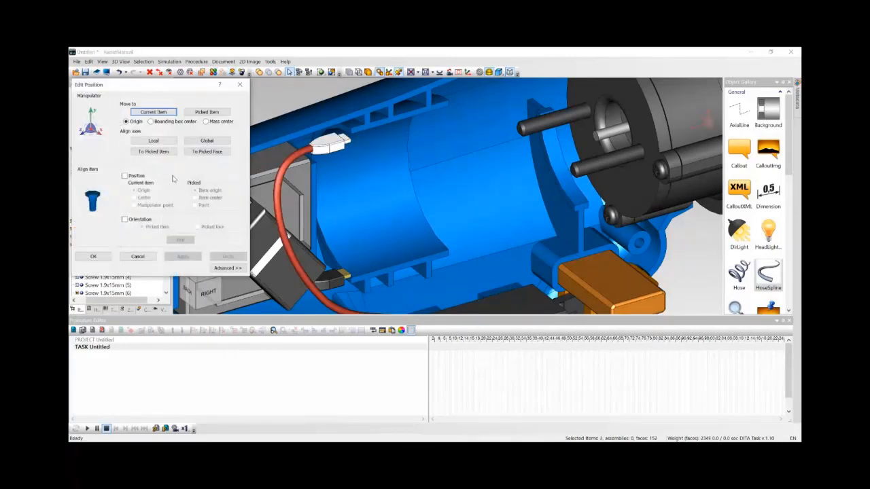
scroll(480, 195, "down", 3)
scroll(480, 195, "down", 3)
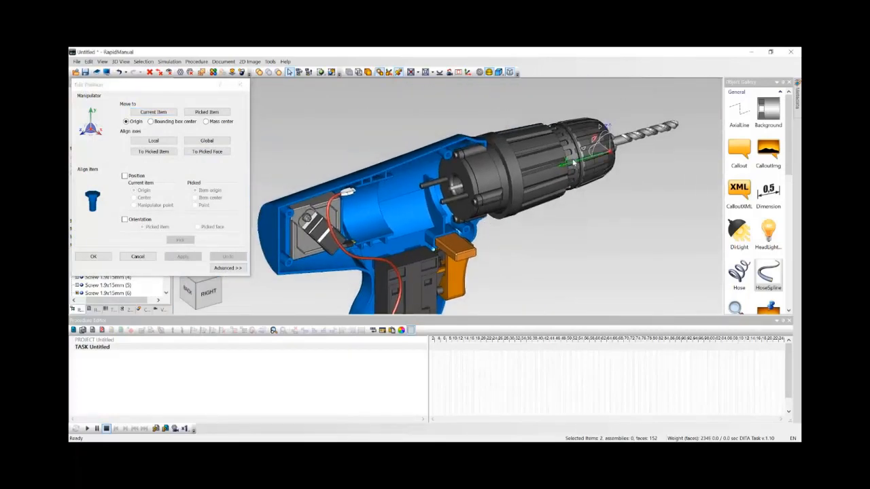
left_click_drag(576, 164, 632, 159)
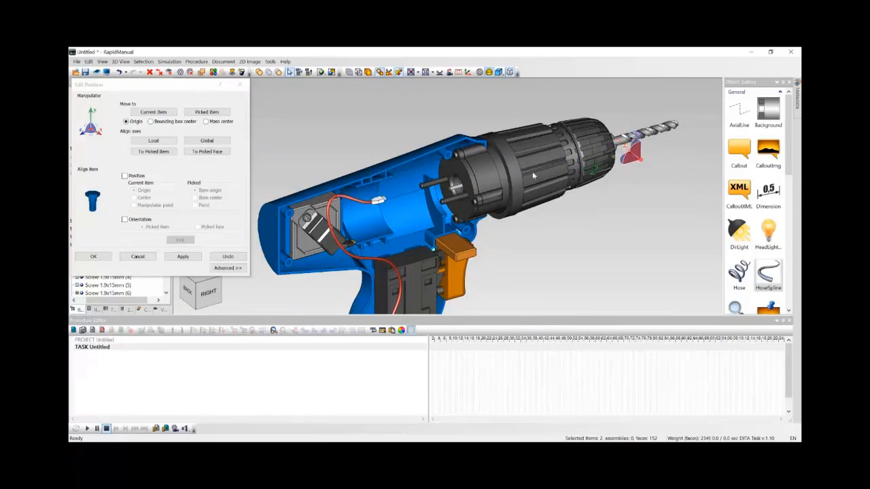
left_click(94, 257)
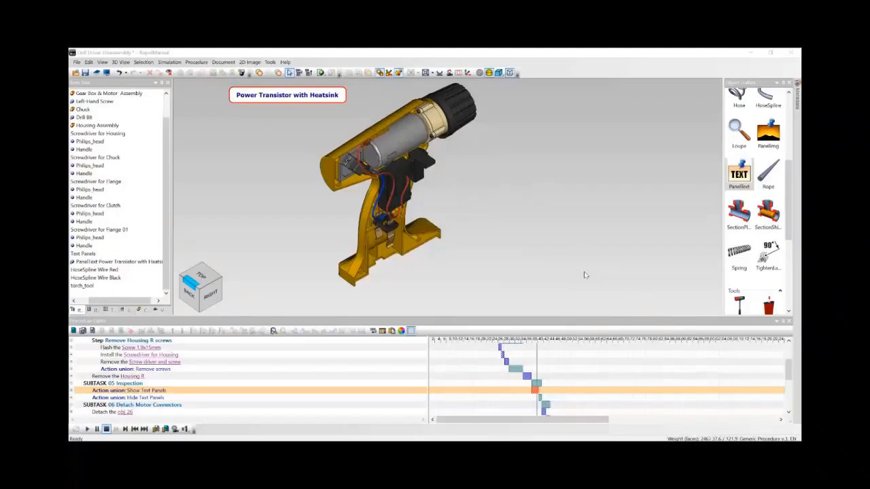
Step: Add a text panel reading "Cable 1" and place it beside the rear of the drill housing
double_click(739, 173)
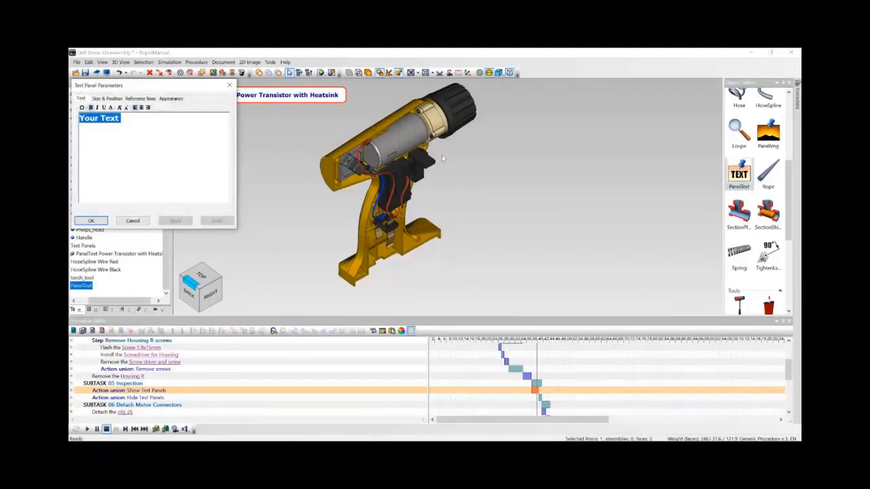
left_click_drag(174, 90, 343, 194)
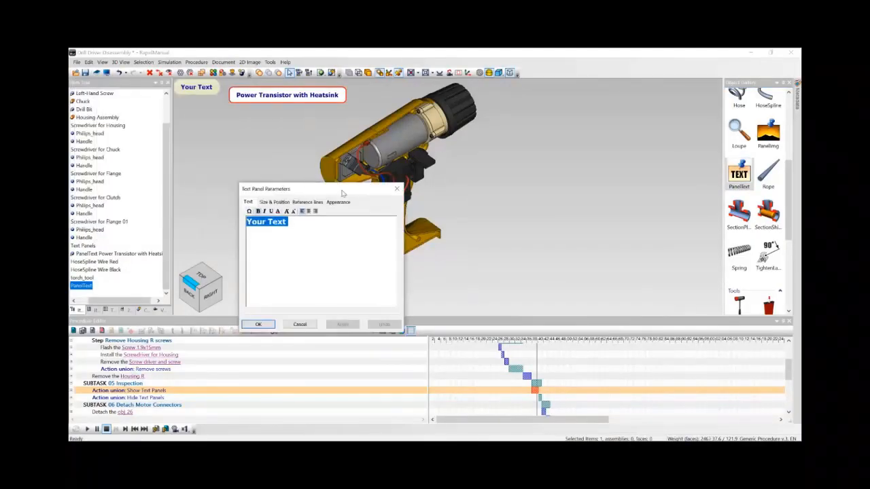
type("Cable 1")
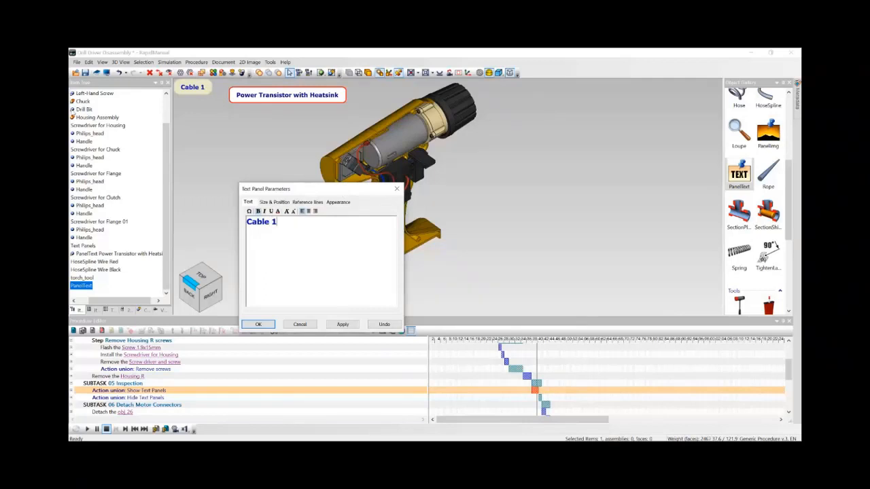
left_click(258, 325)
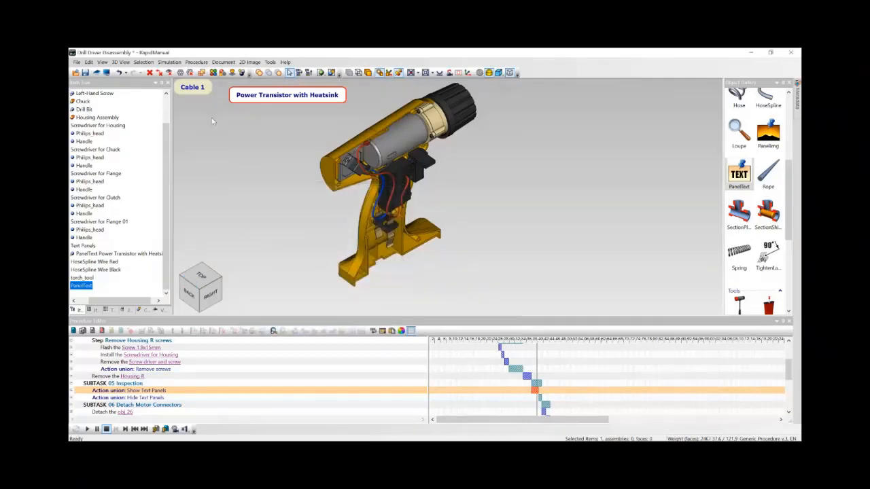
left_click_drag(196, 95, 291, 171)
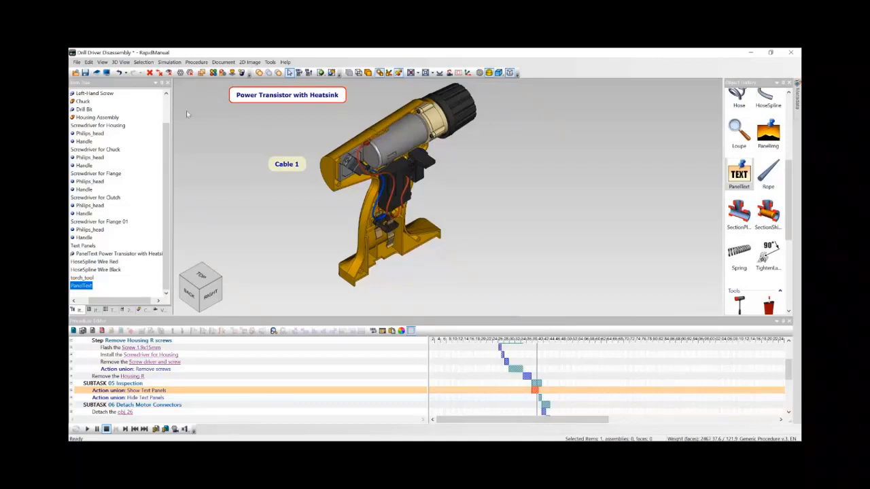
Step: Review the reference line and appearance settings of the Cable 1 text panel
left_click(222, 73)
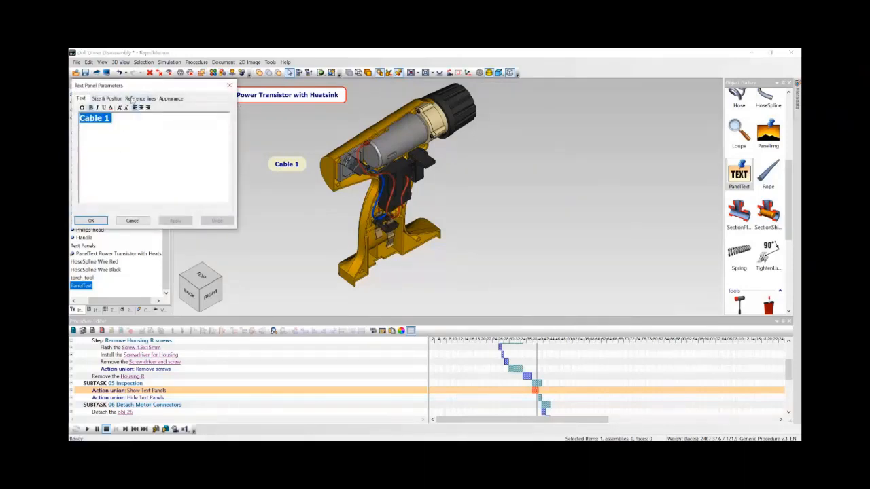
left_click(140, 99)
left_click(171, 99)
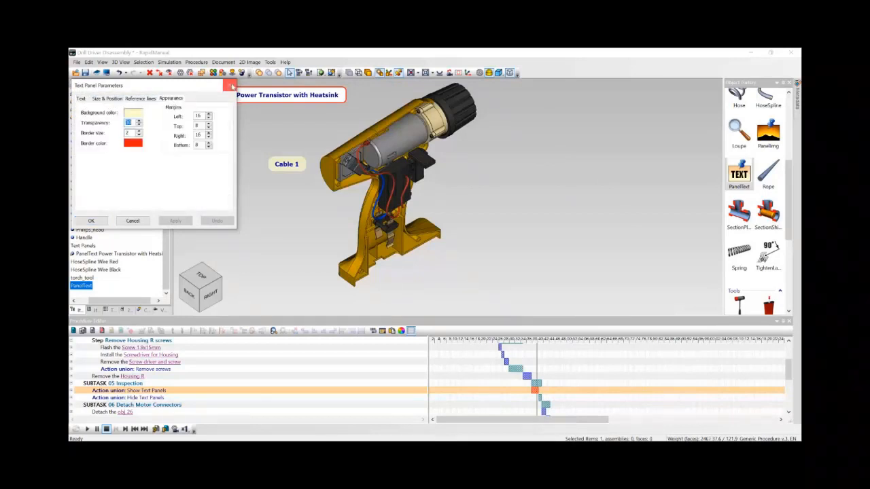
left_click(229, 85)
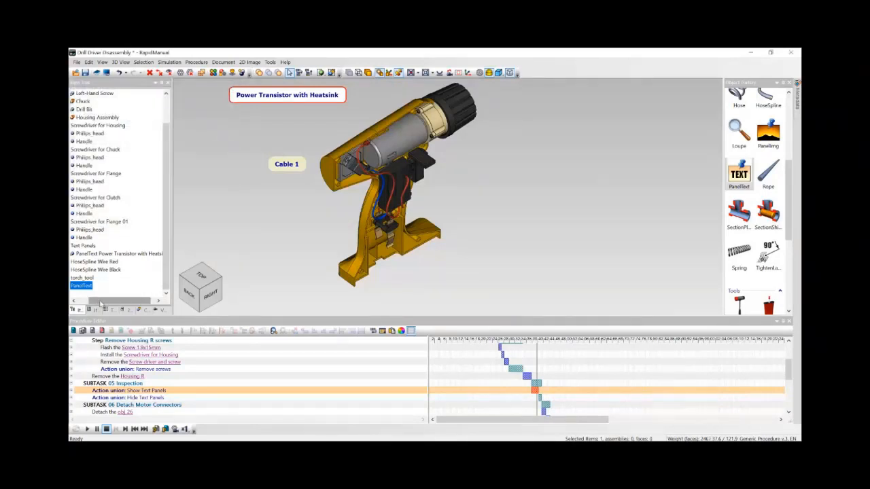
Step: Copy the object parameters of the "Power Transistor with Heatsink" text panel
left_click_drag(97, 301, 81, 303)
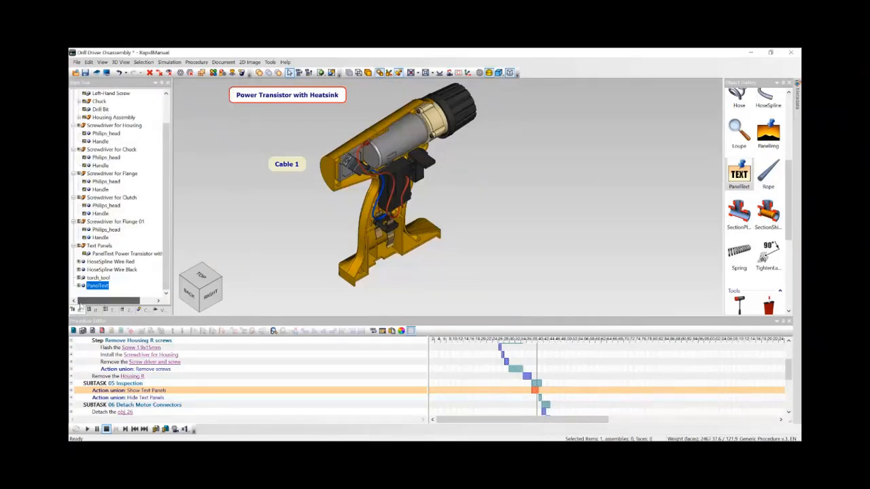
left_click(251, 90)
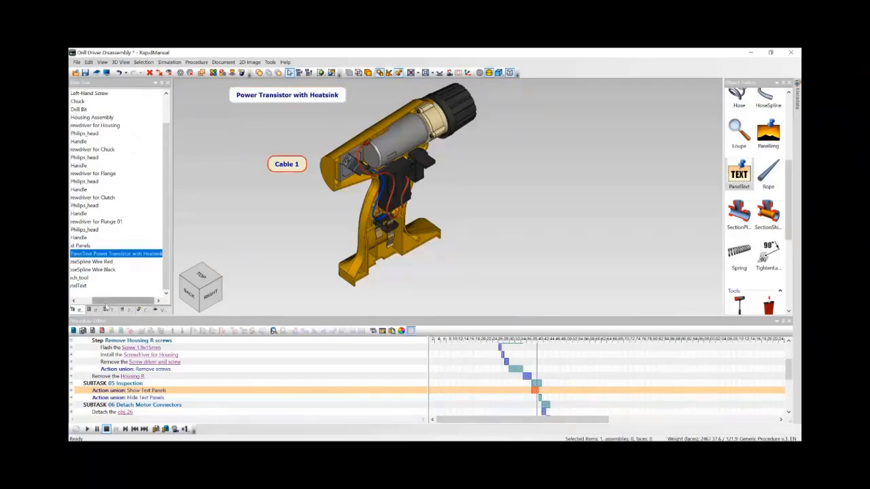
left_click_drag(104, 298, 83, 305)
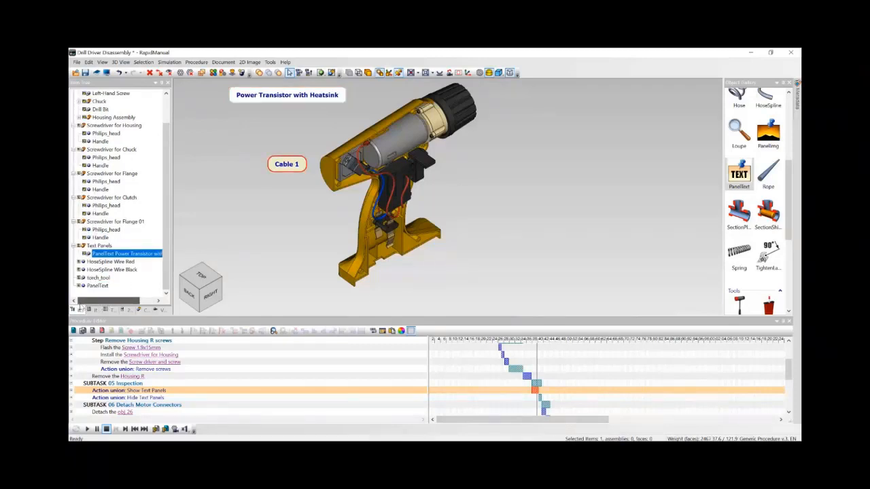
right_click(96, 253)
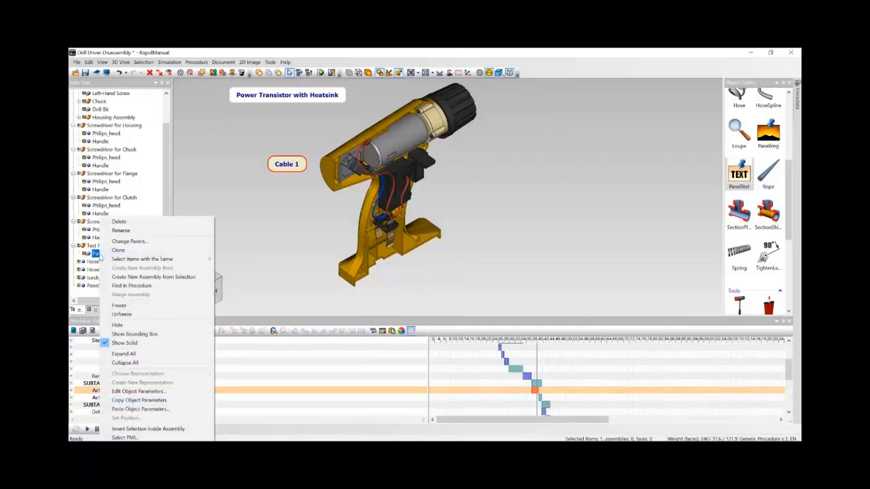
left_click(155, 403)
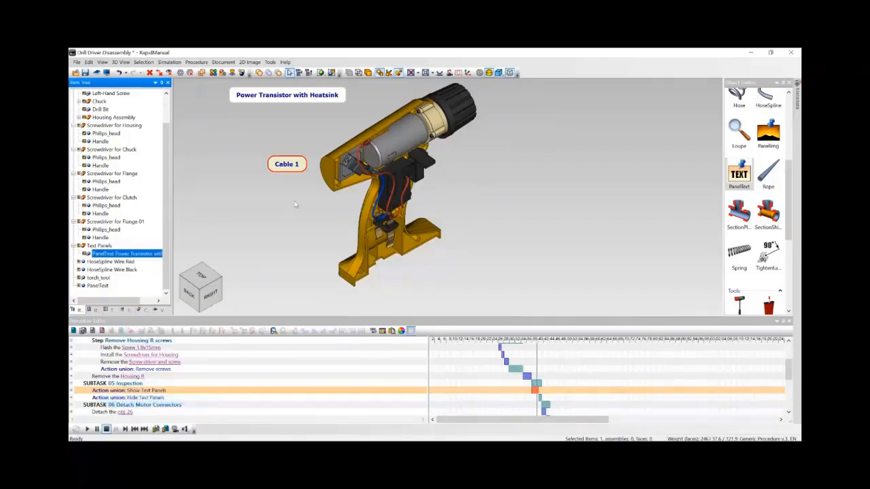
Step: Paste only backgroundColor, backgroundTransparency, borderColor, borderRadius and borderSize from the copied parameters onto the Cable 1 panel
left_click(286, 165)
right_click(99, 288)
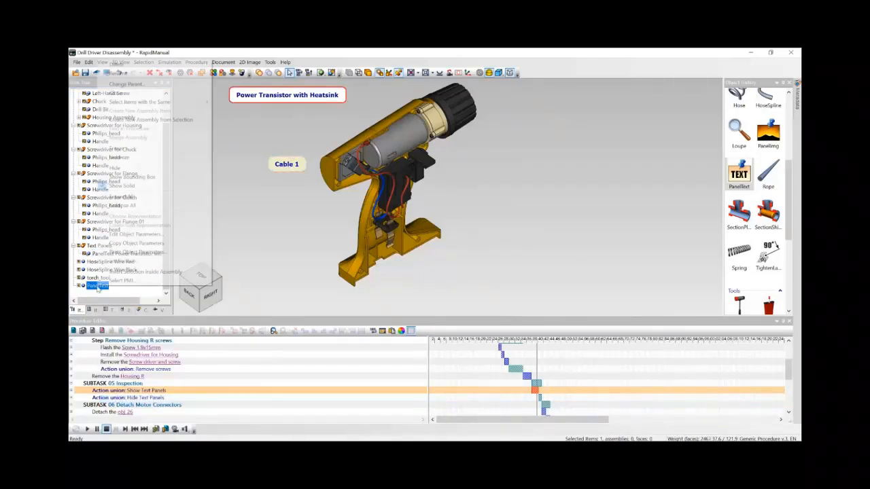
left_click(137, 252)
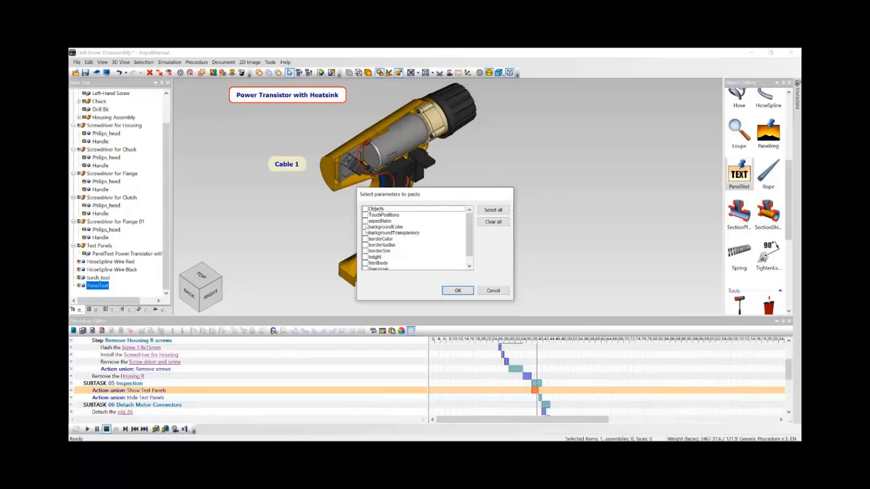
left_click(365, 227)
left_click(366, 233)
left_click(366, 240)
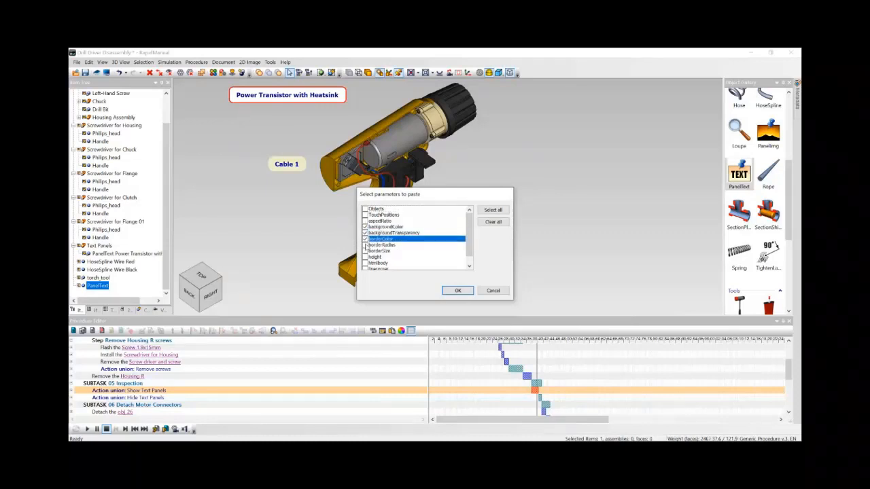
left_click(366, 246)
left_click(365, 251)
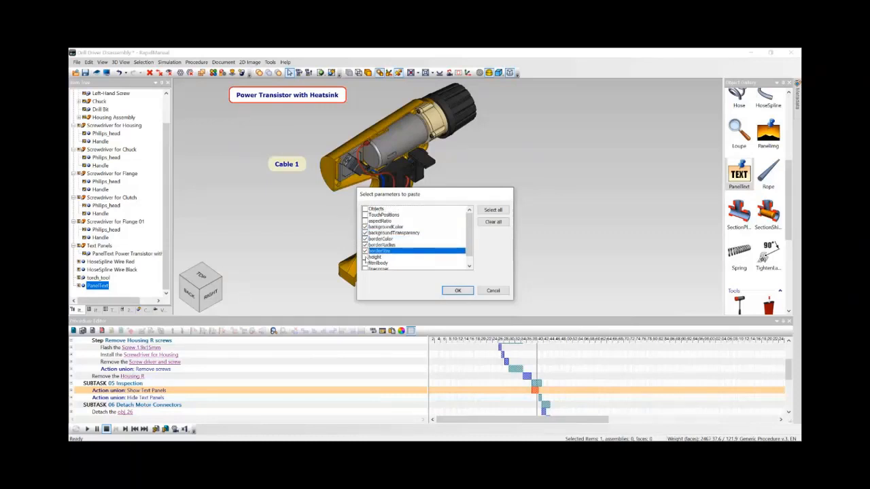
left_click(460, 292)
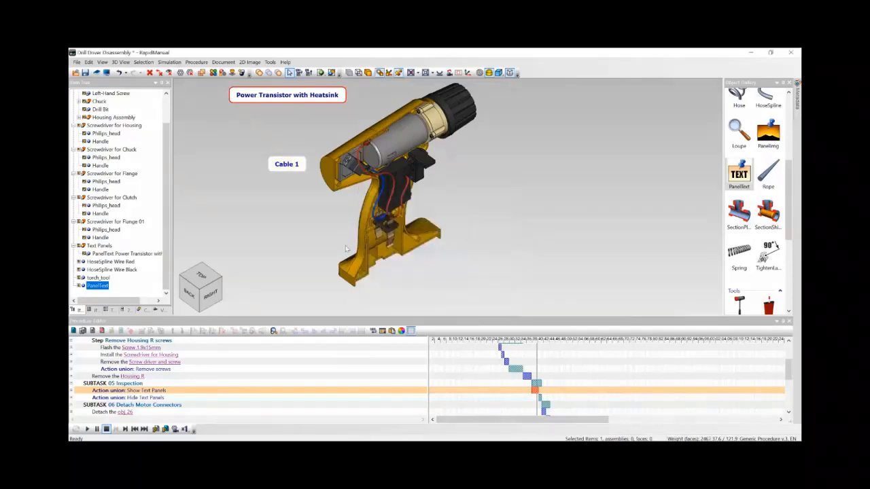
Step: Deselect the Cable 1 text panel
left_click(302, 227)
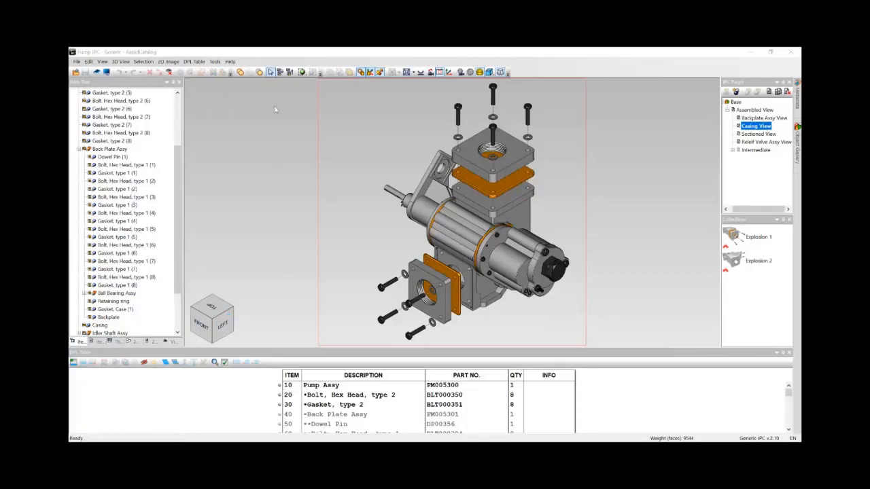
Step: In RapidCatalog, select the pump casing and set the Capture 3D image background to Transparent
left_click(462, 231)
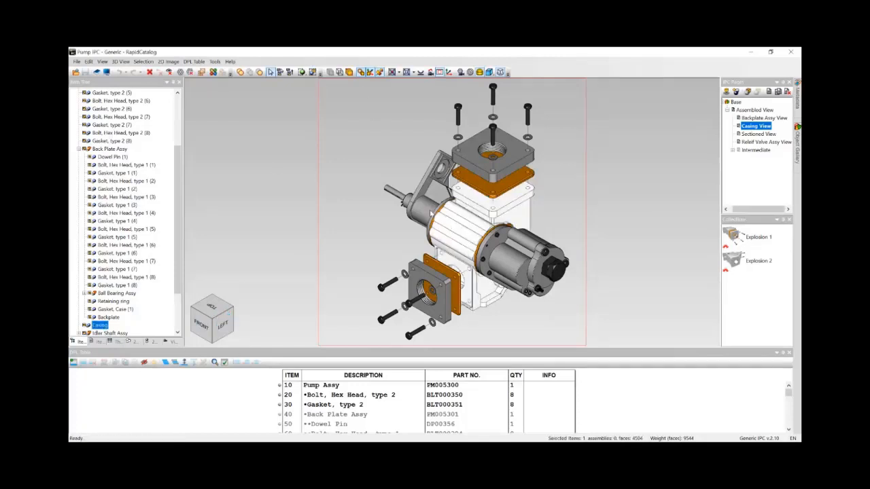
left_click(369, 72)
left_click(169, 61)
left_click(173, 119)
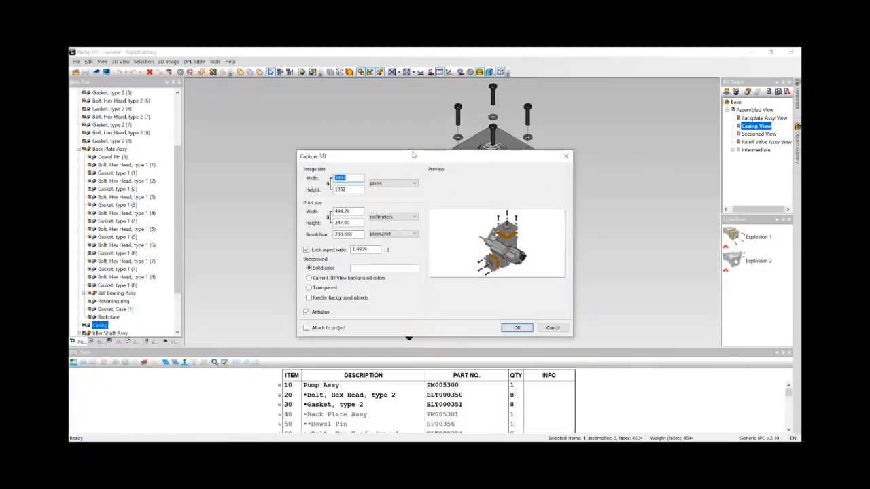
left_click_drag(415, 155, 382, 124)
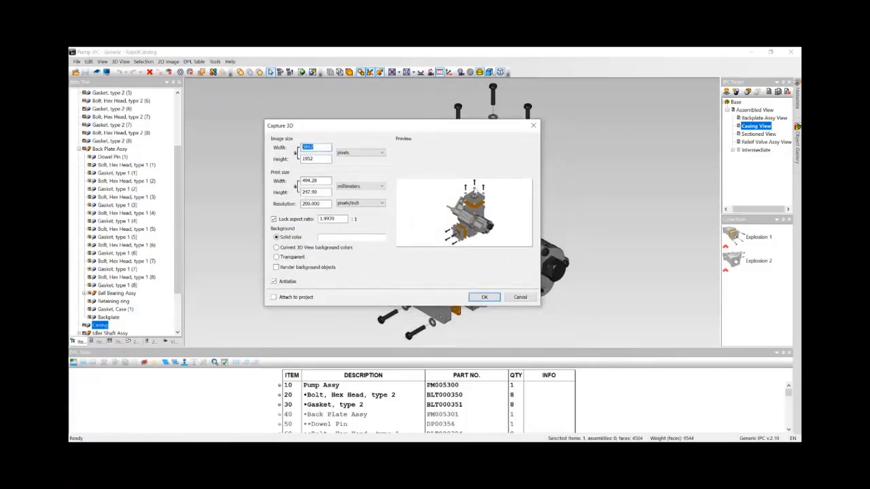
left_click(279, 257)
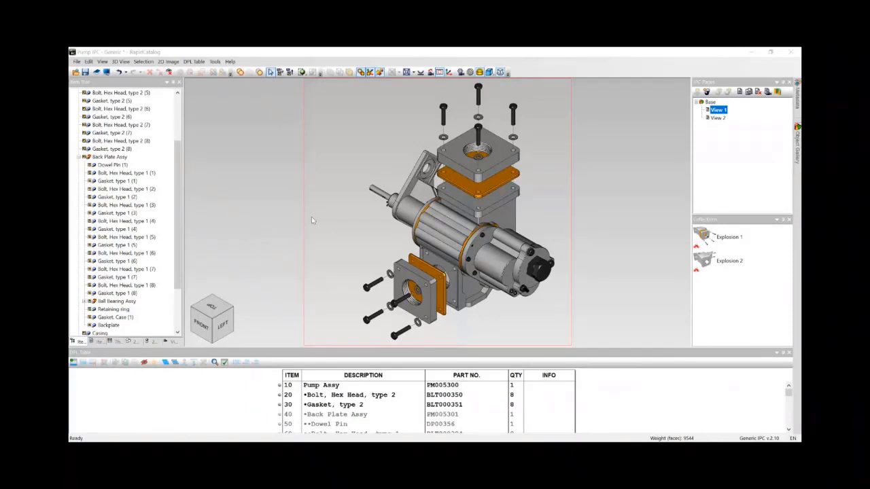
Step: Preview View 1 in 2D, accept the current 2D image options and create a 2D image for that page
left_click(713, 83)
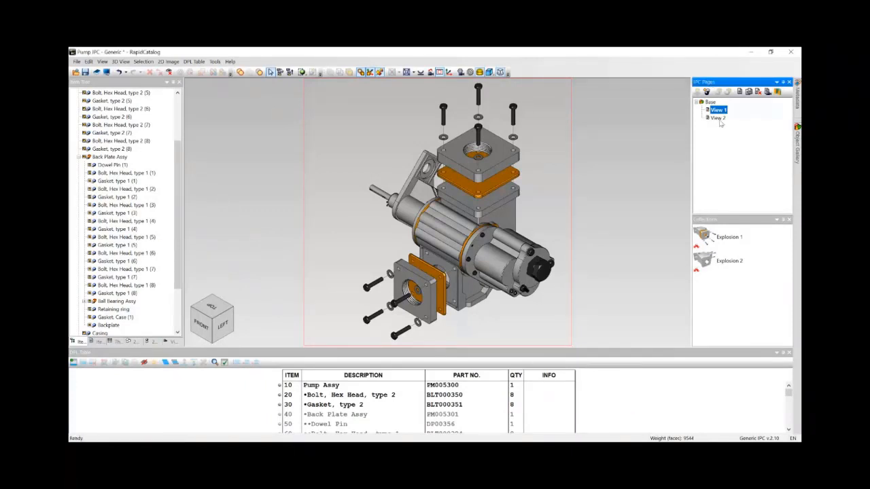
left_click(133, 342)
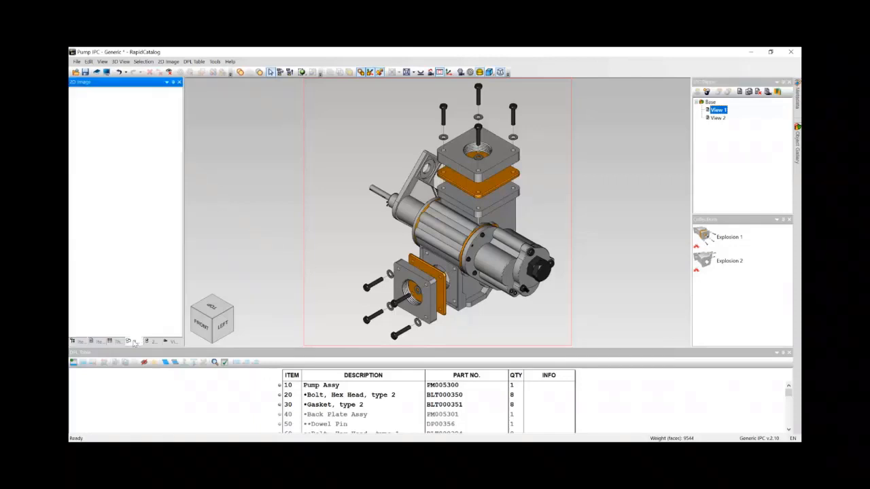
left_click(152, 342)
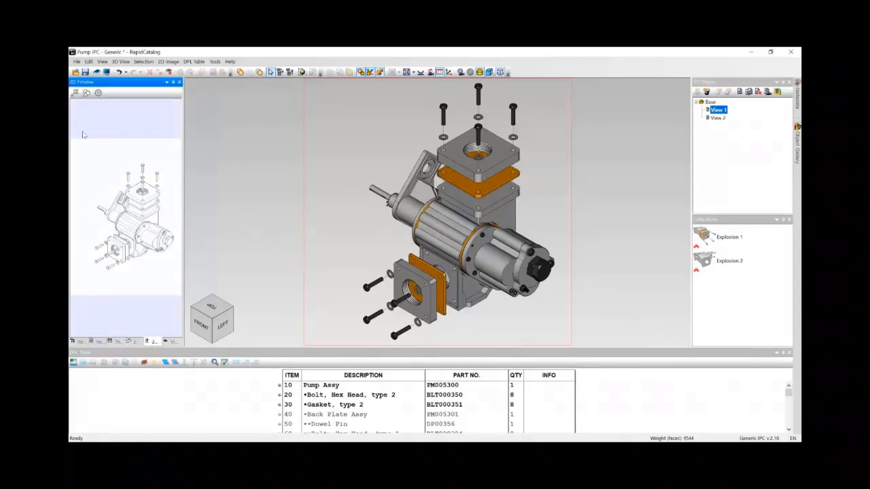
left_click(98, 92)
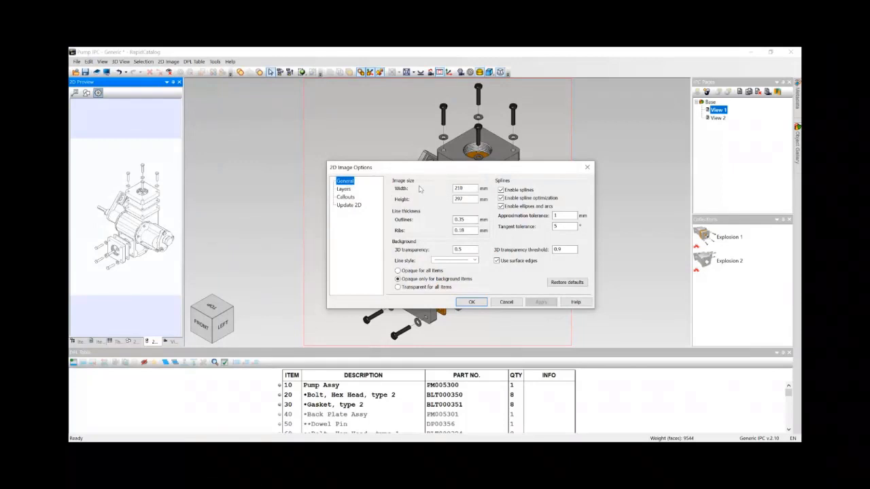
left_click(471, 302)
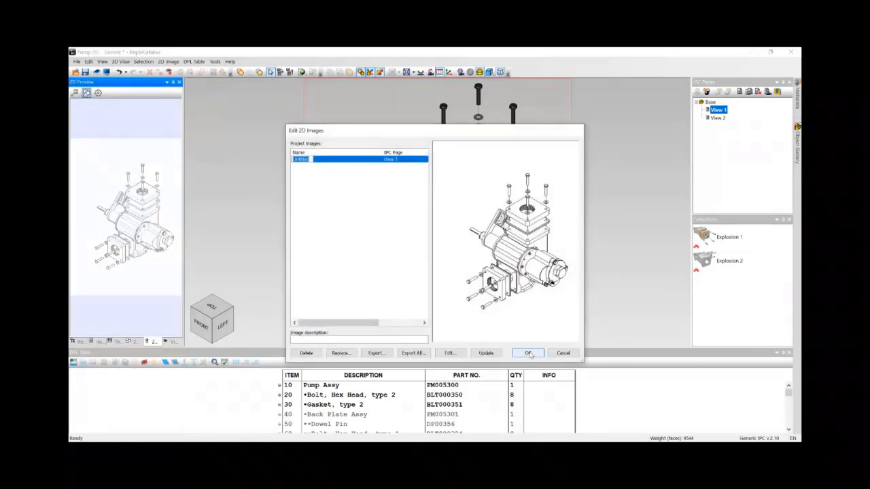
left_click(530, 354)
Step: Create a 2D image for View 2 with the image width set to 500 mm
left_click(716, 118)
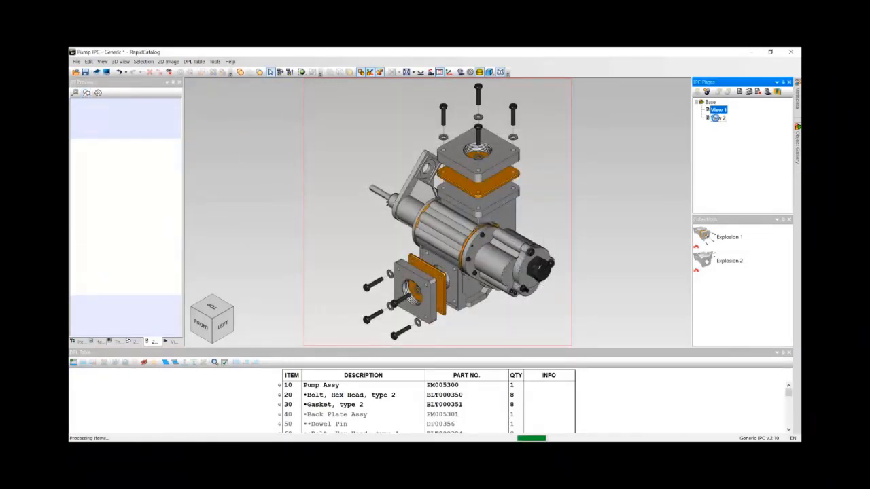
left_click(98, 93)
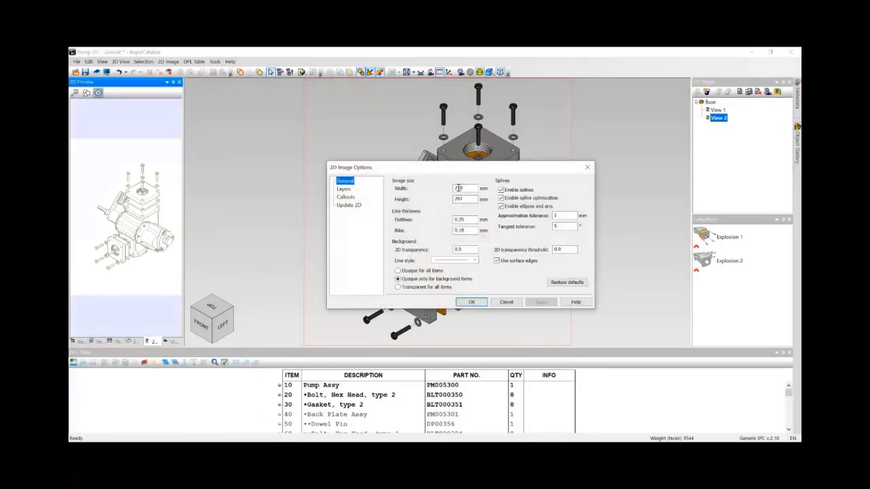
double_click(462, 188)
type("500")
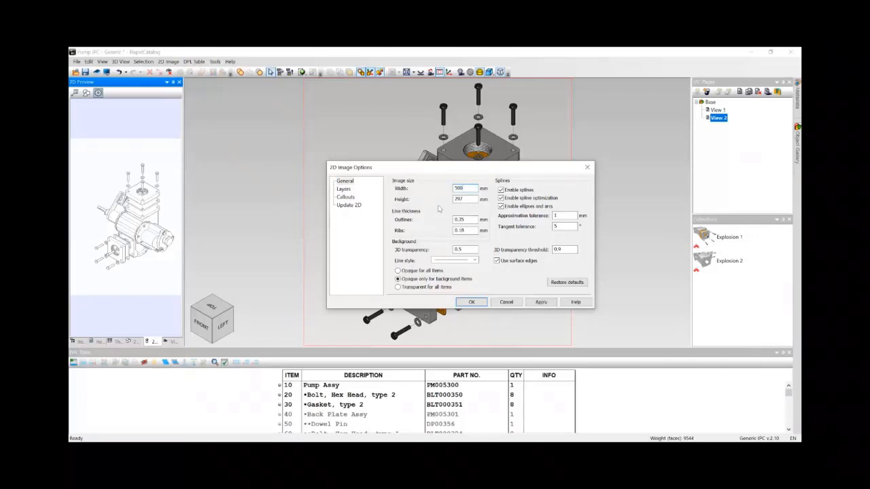
left_click(461, 303)
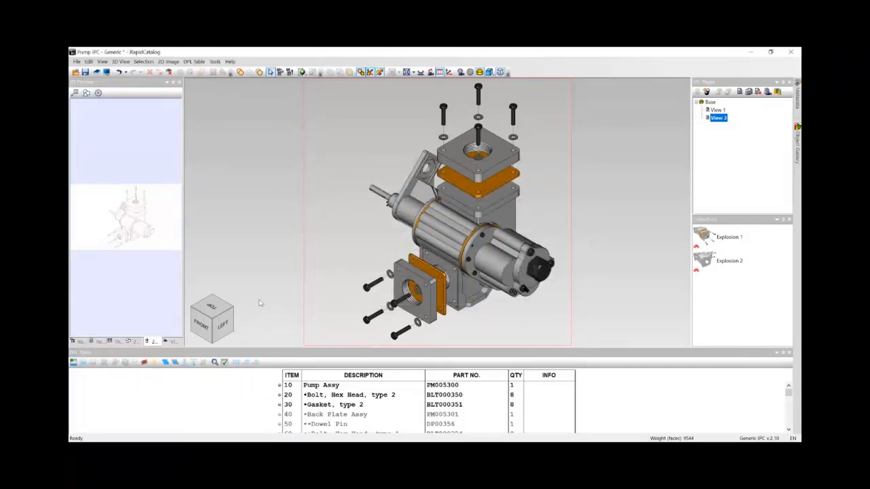
left_click(86, 93)
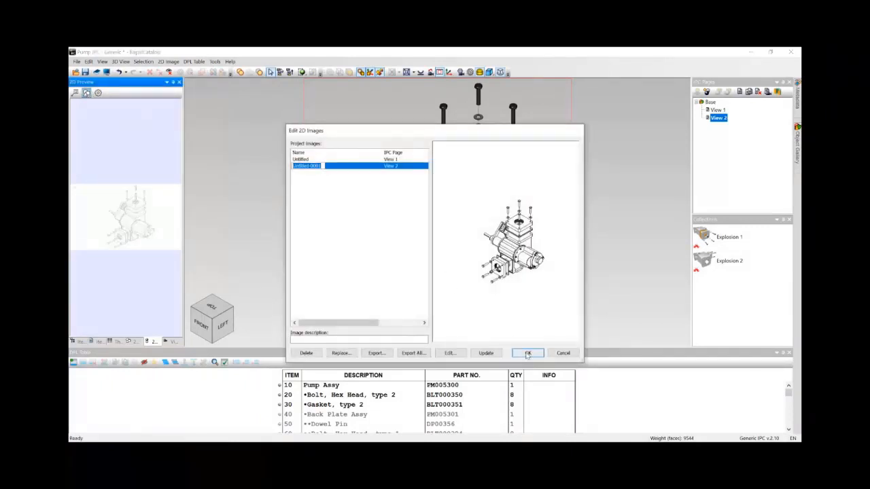
left_click(528, 354)
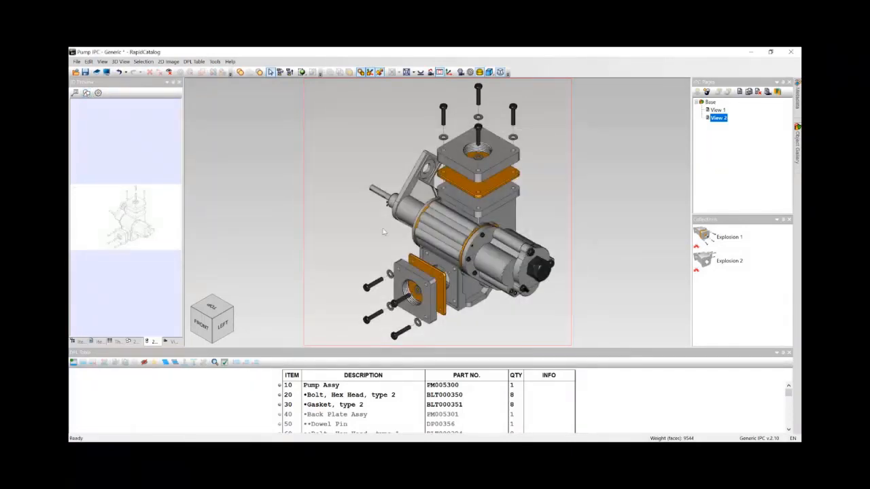
Step: Delete the entire Back Plate Assy from the pump model
left_click(80, 341)
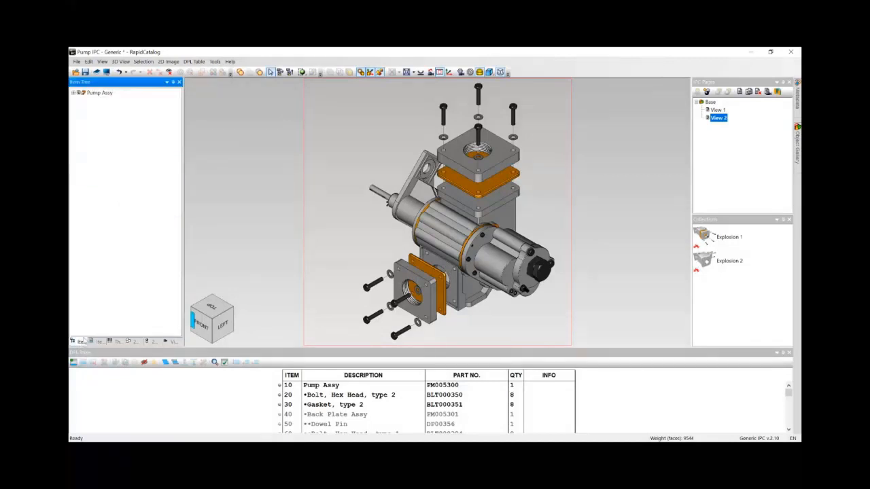
left_click(416, 210)
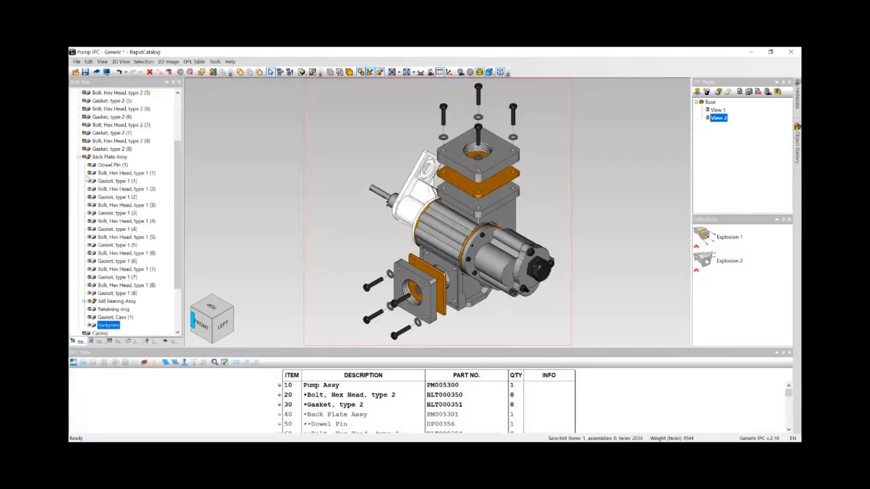
left_click(95, 157)
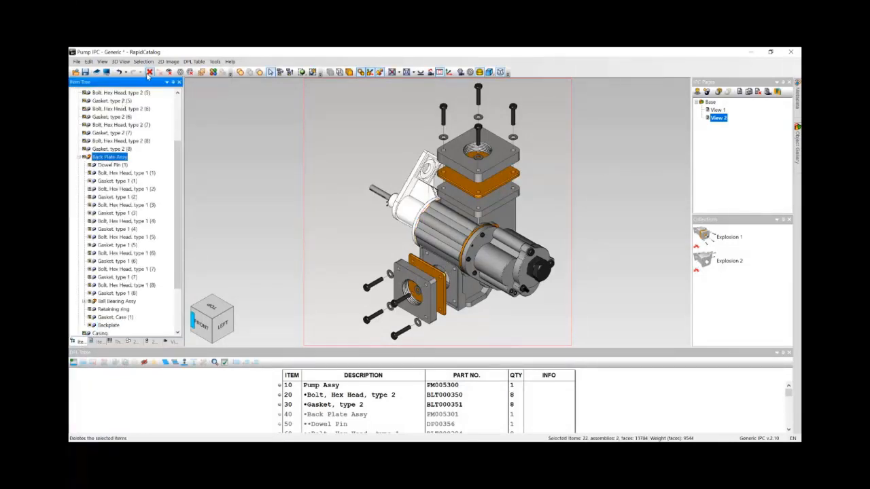
key("Delete")
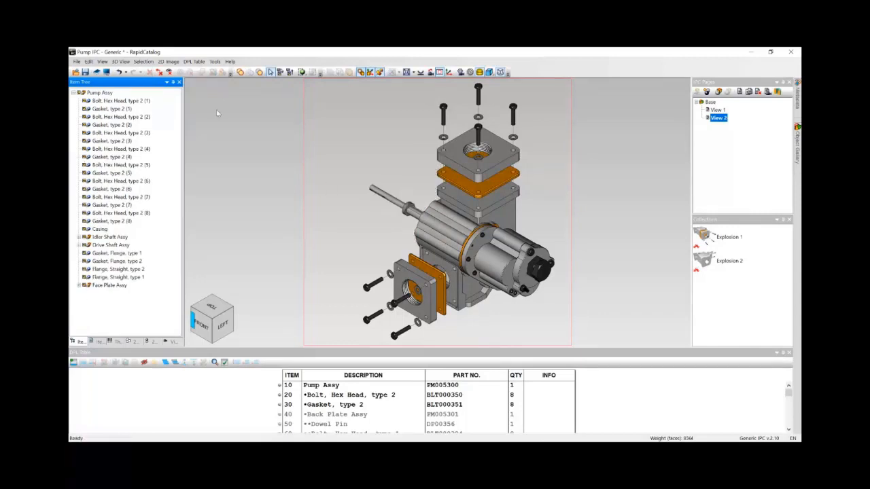
Step: Update the project's 2D images from the current 3D model
left_click(169, 61)
left_click(193, 111)
left_click(457, 273)
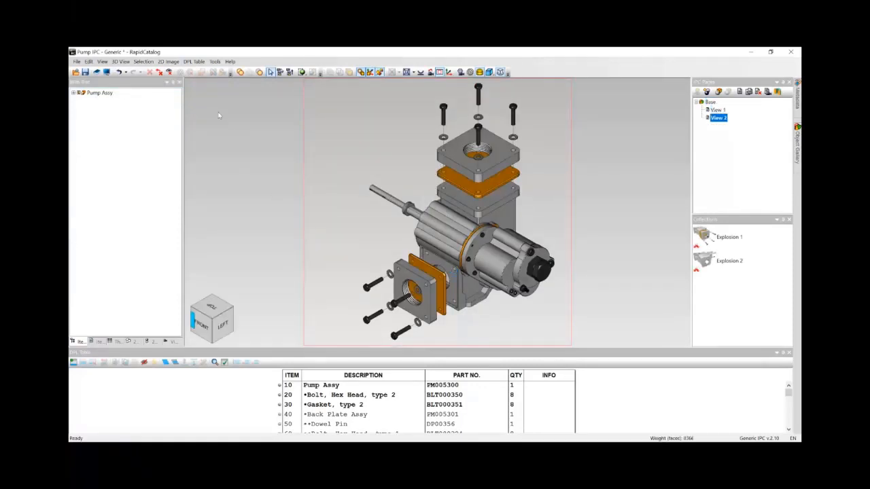
Step: Check the image width in the project's 2D image options, leaving the settings as they are
left_click(213, 62)
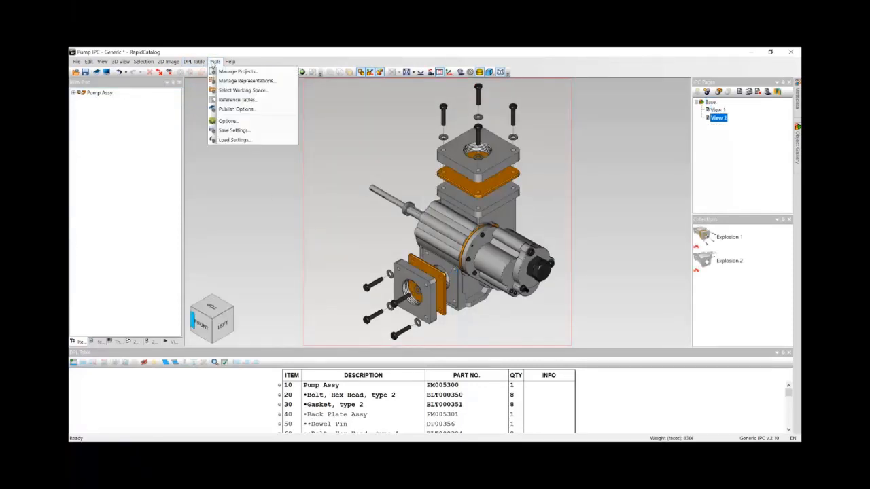
left_click(228, 121)
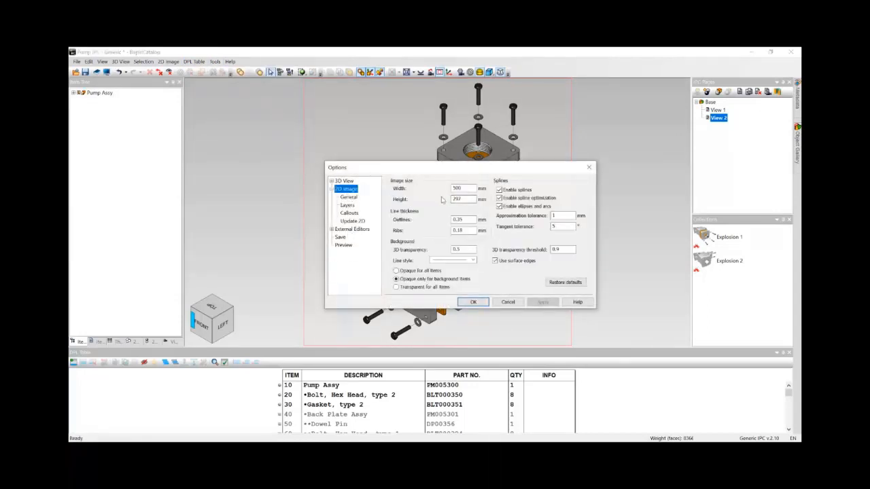
left_click_drag(467, 188, 443, 189)
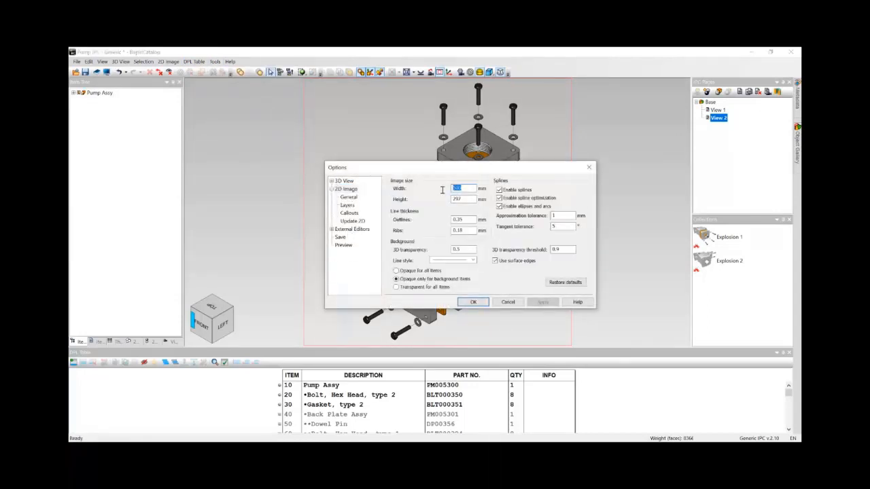
left_click(510, 302)
Step: Open the View 1 2D image in Cortona2D Editor, examine its picture extent properties and close the editor
left_click(168, 61)
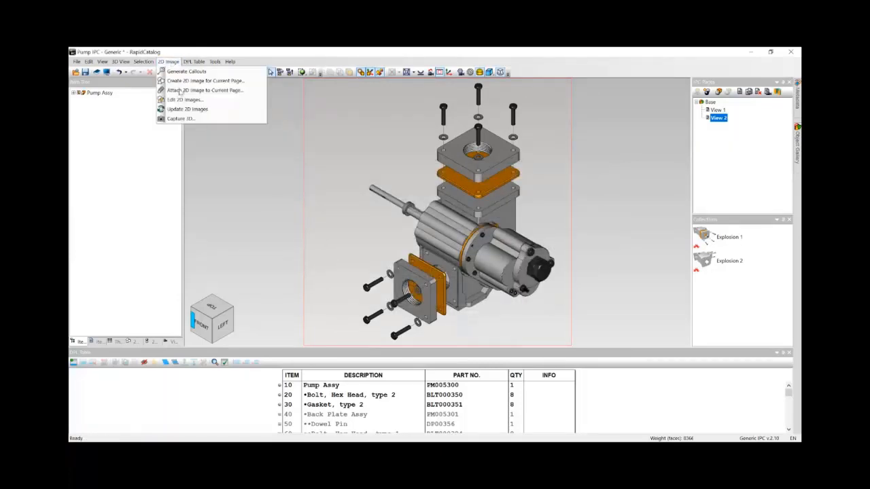
left_click(187, 99)
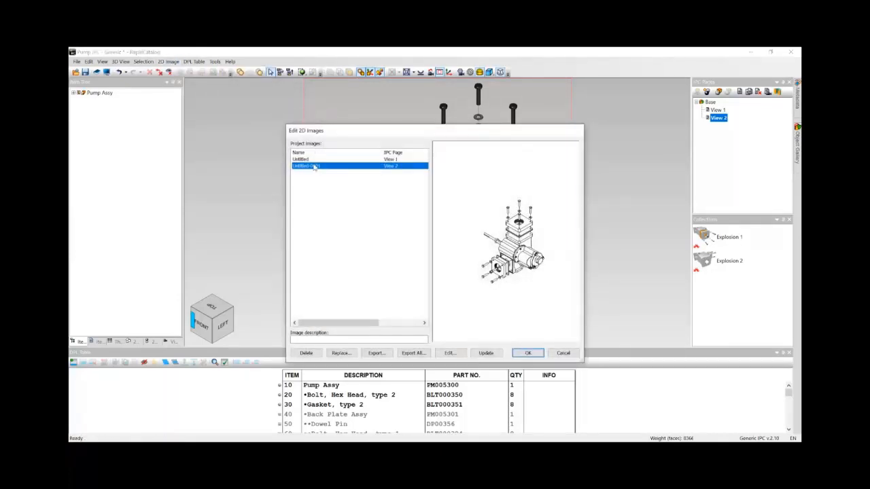
left_click(311, 160)
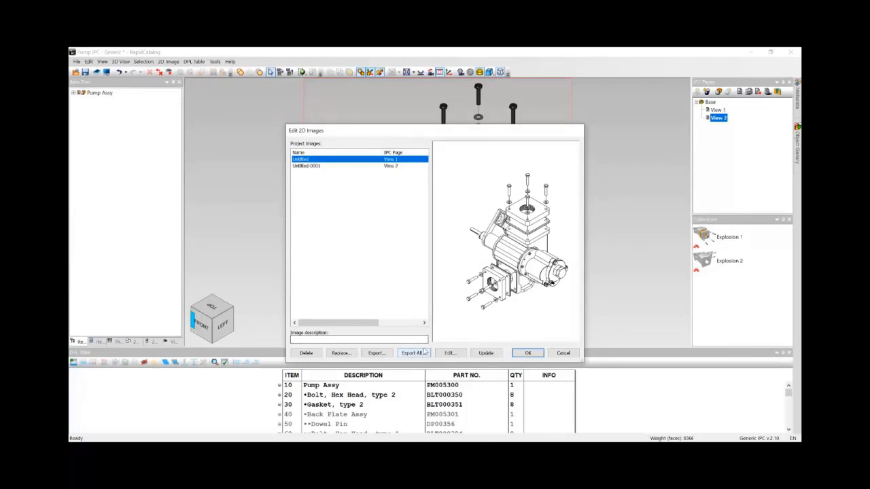
left_click(457, 354)
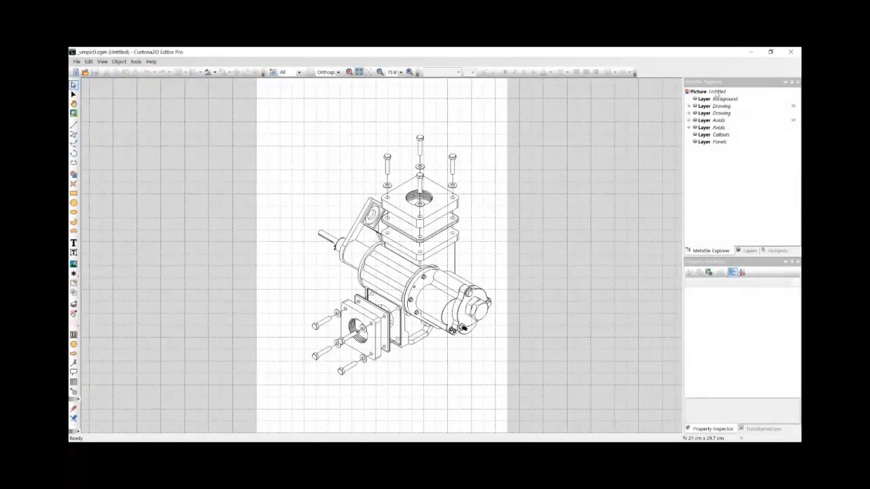
left_click(717, 93)
scroll(761, 350, "down", 3)
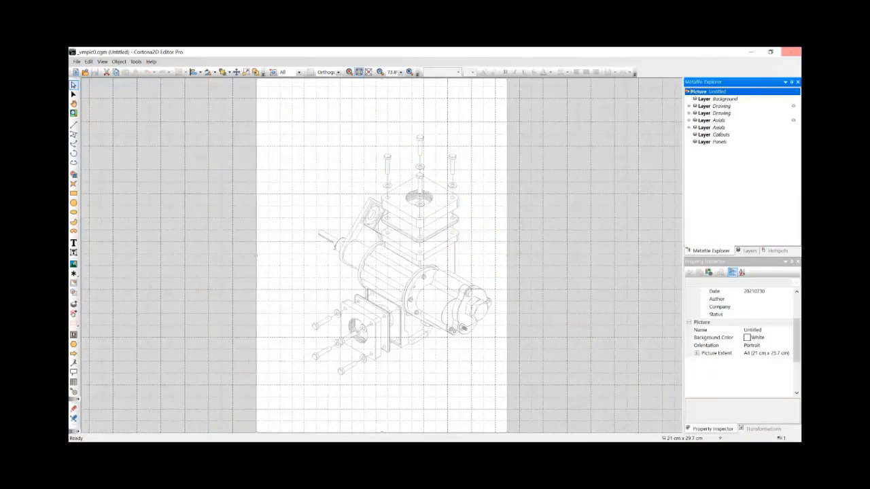
left_click(791, 52)
Step: Open the View 2 image Untitled-0001 for editing and examine its metafile and picture properties
left_click(306, 167)
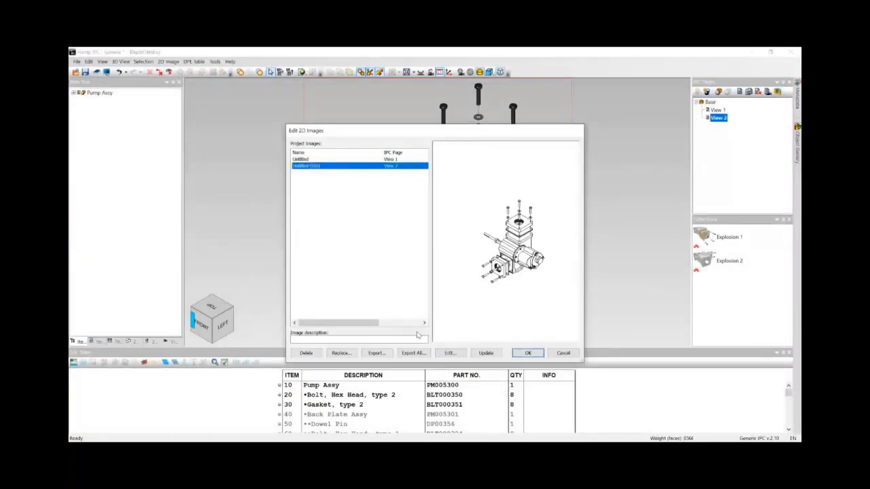
left_click(459, 355)
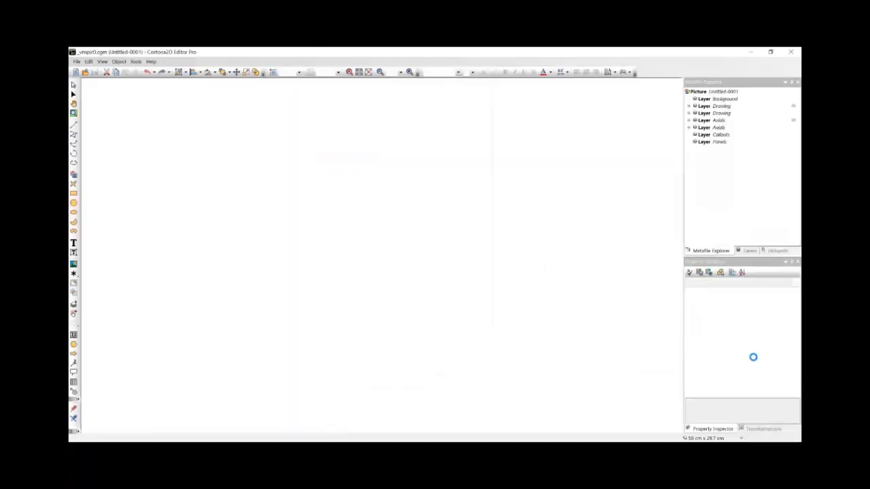
left_click(729, 93)
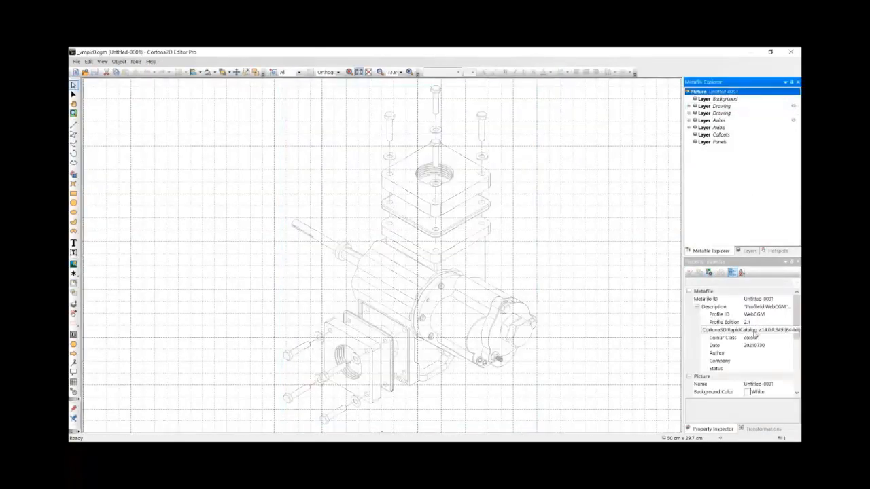
scroll(752, 364, "down", 2)
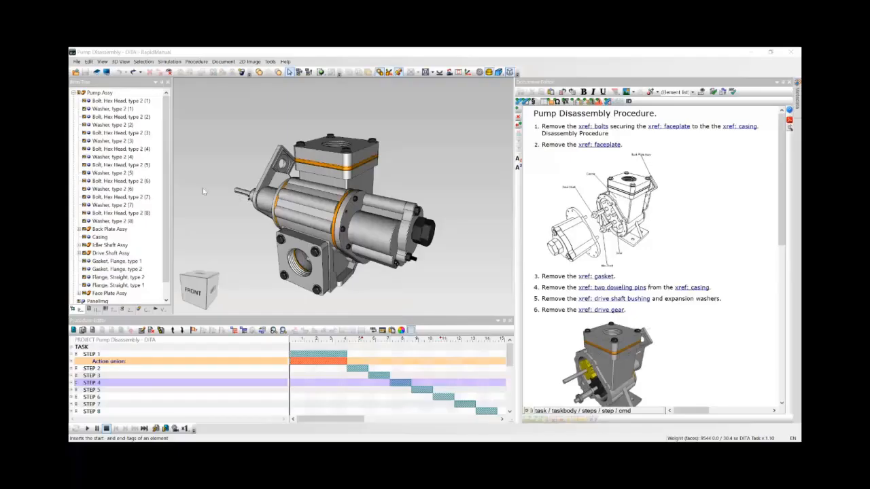
Step: In RapidManual's Pump Disassembly project, move Washer, type 2 (2) and the bolts and washers numbered 7 and 8 beneath Bolt, Hex Head, type 2 (1)
left_click_drag(103, 126, 102, 109)
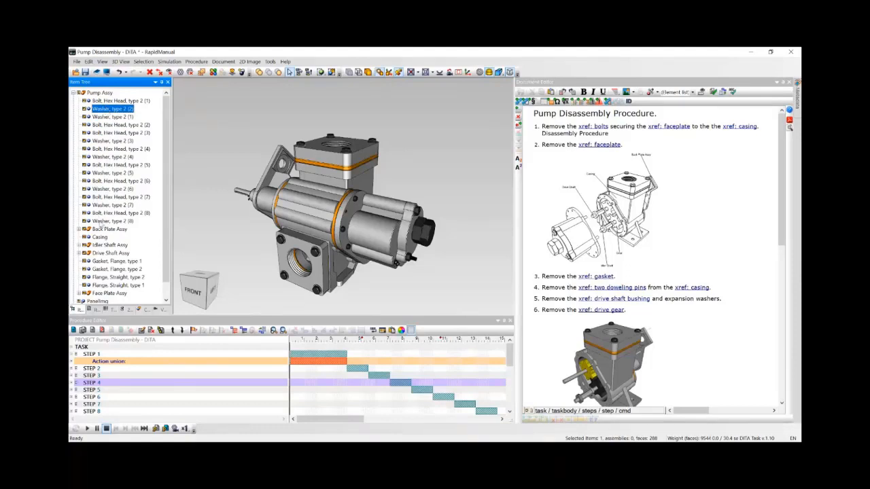
left_click(102, 221)
left_click(104, 197, "shift")
left_click_drag(104, 197, 105, 107)
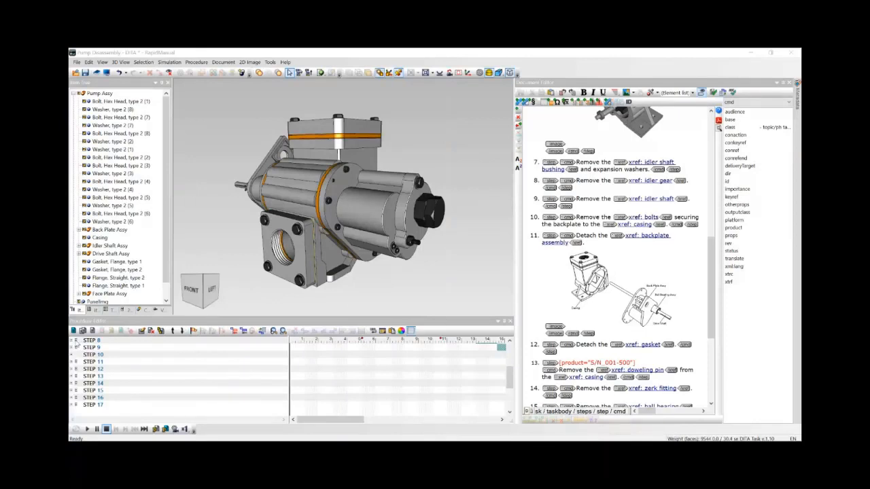
Step: Locate the document text linked to procedure steps STEP 8 and STEP 12
left_click(78, 341)
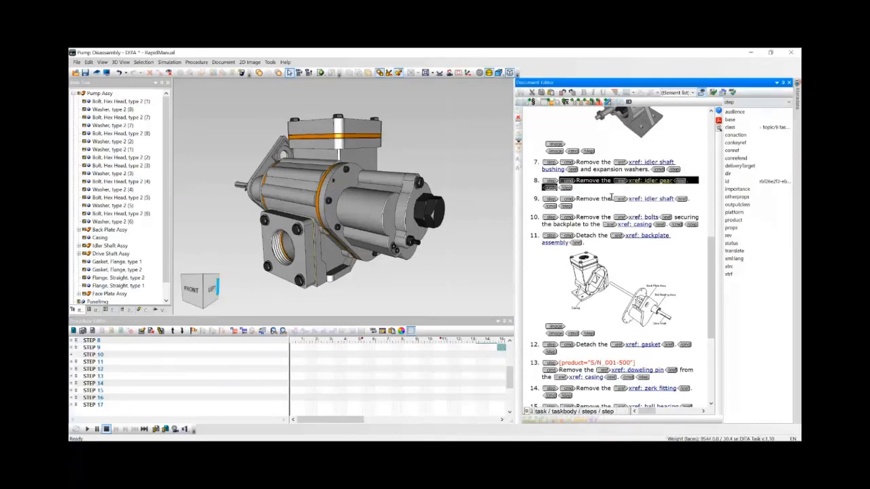
left_click(77, 370)
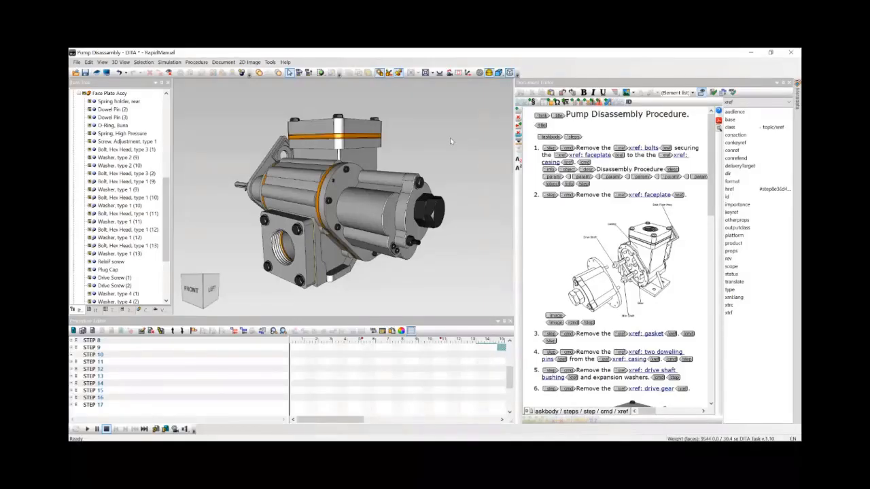
Step: Find the items referenced by the bolts link in step 1 of the Pump Disassembly Procedure, and clear the selection
right_click(648, 148)
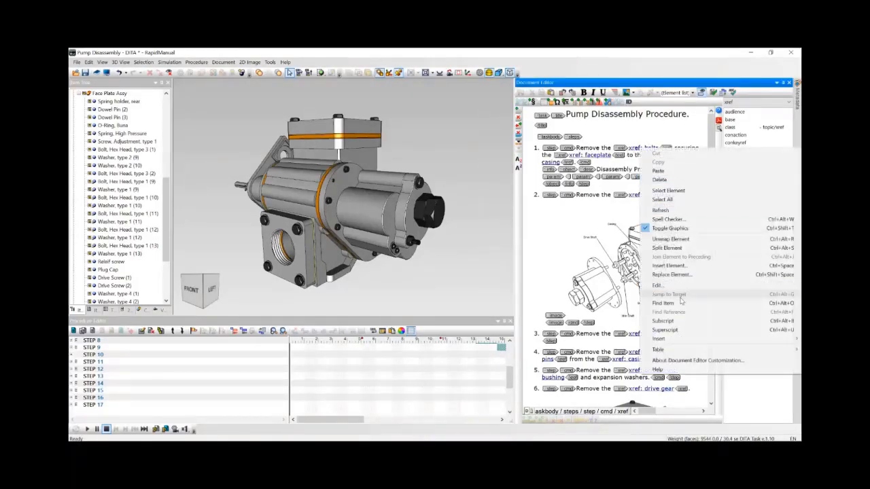
left_click(662, 303)
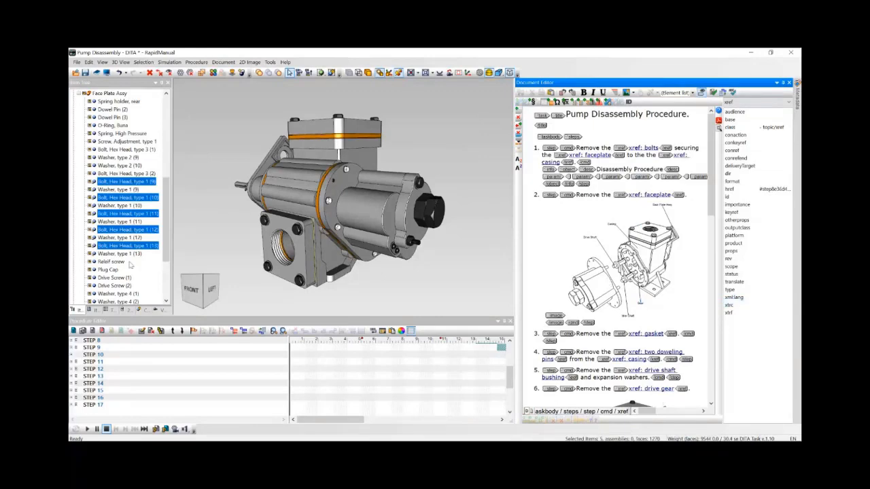
left_click(208, 183)
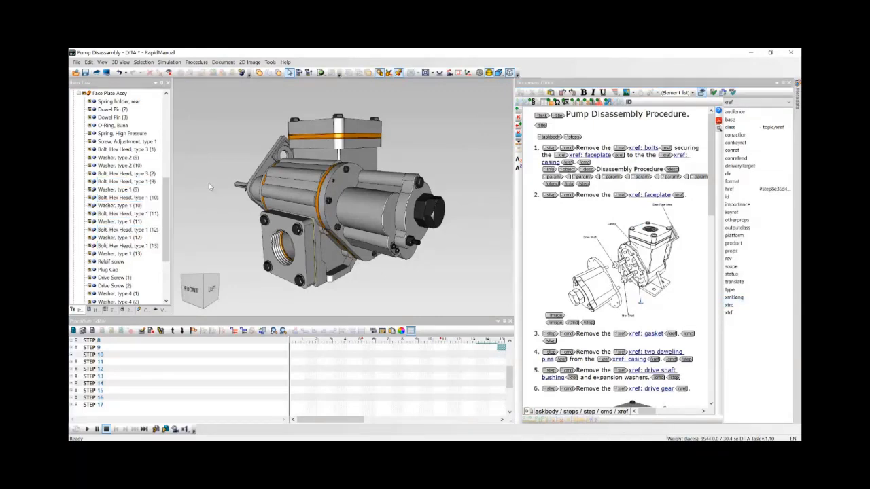
Step: Select the face plate bolt Bolt, Hex Head, type 1 (13) on the 3D model and find its reference in the document
left_click(349, 172)
left_click(525, 231)
right_click(526, 231)
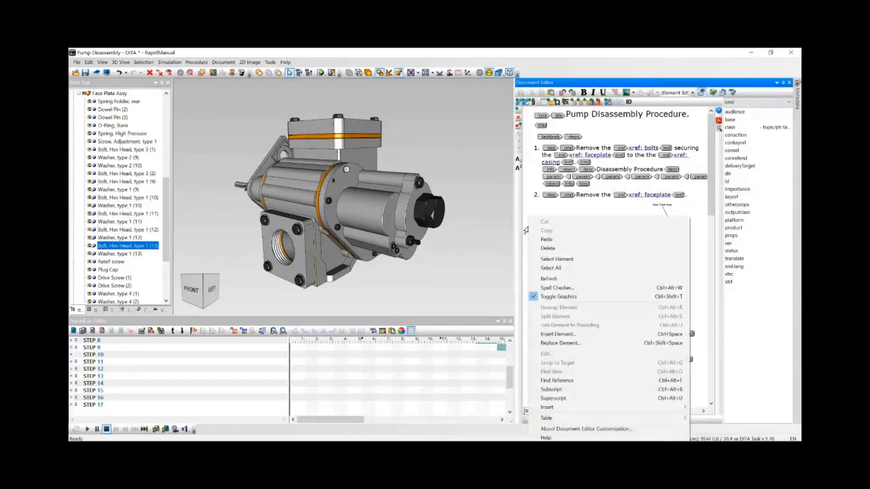
left_click(557, 380)
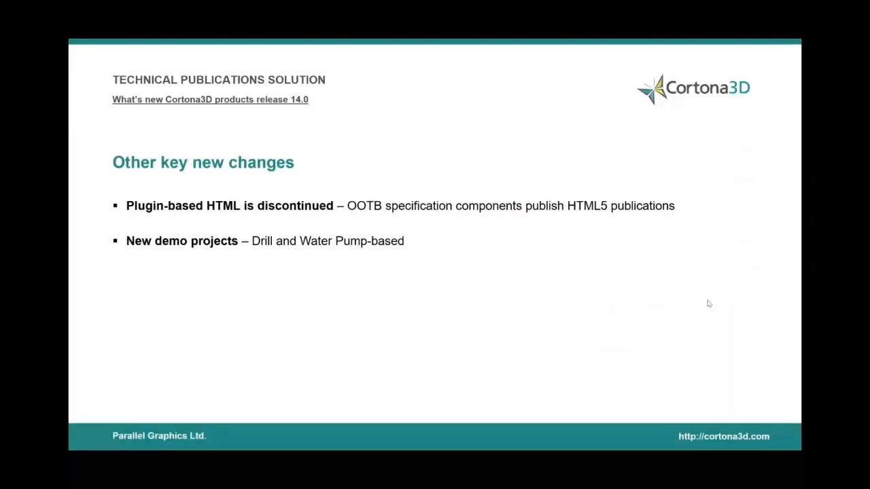